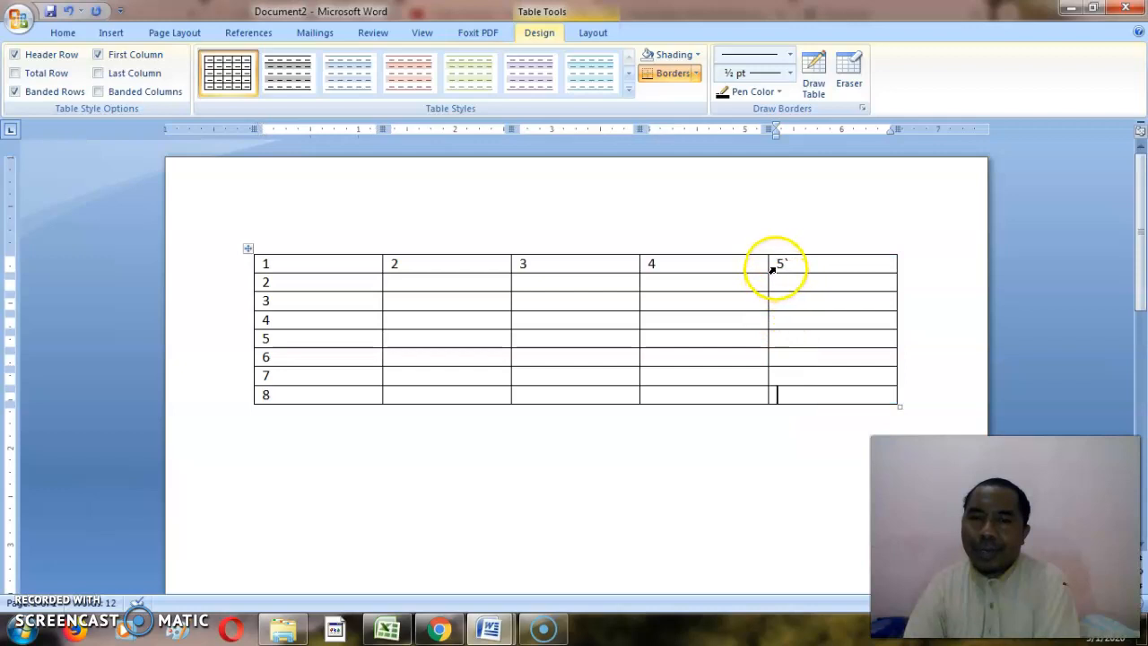
- Insert a new column to the right of the table's fifth column and enter 6 in its first cell
drag(773, 262, 787, 397)
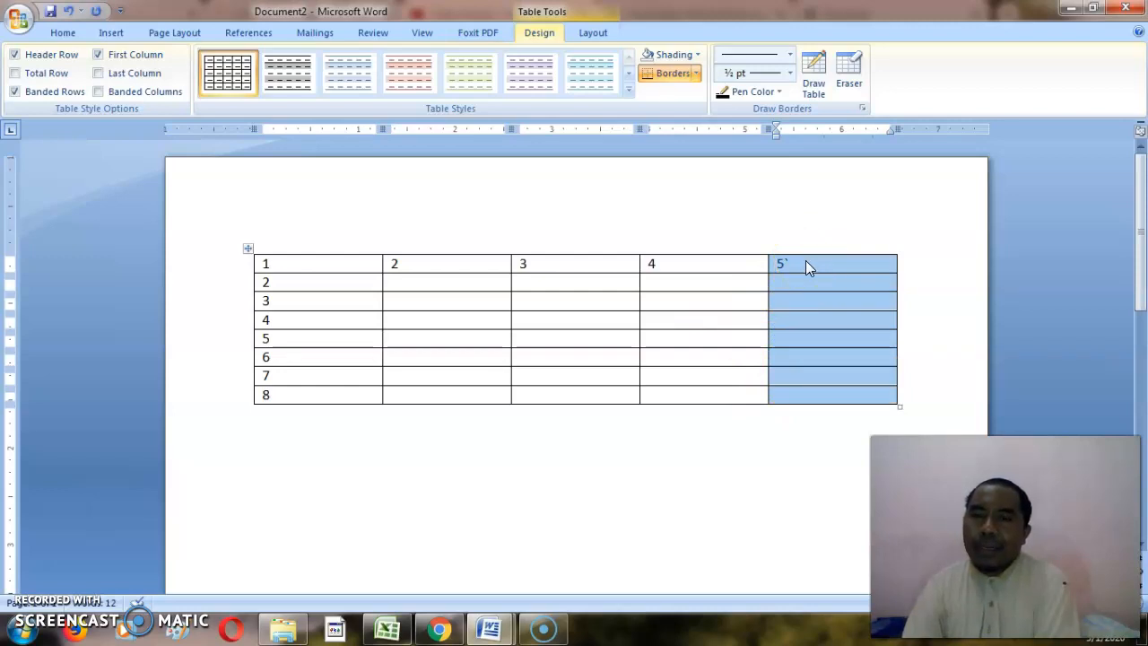
right_click(807, 264)
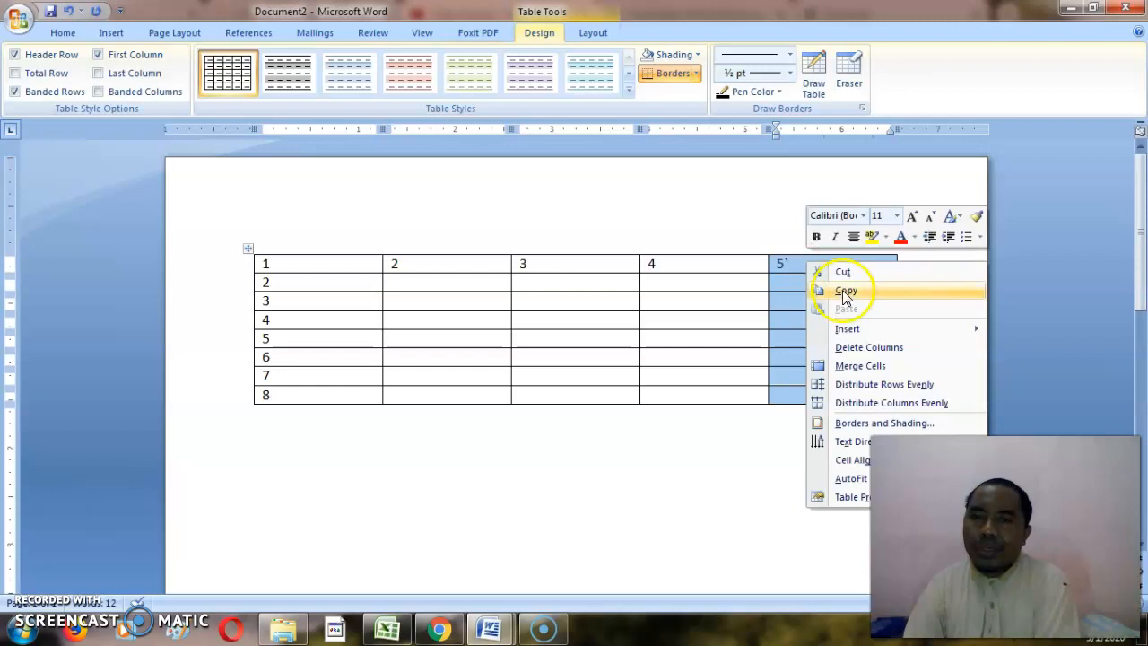
mouse_move(860, 330)
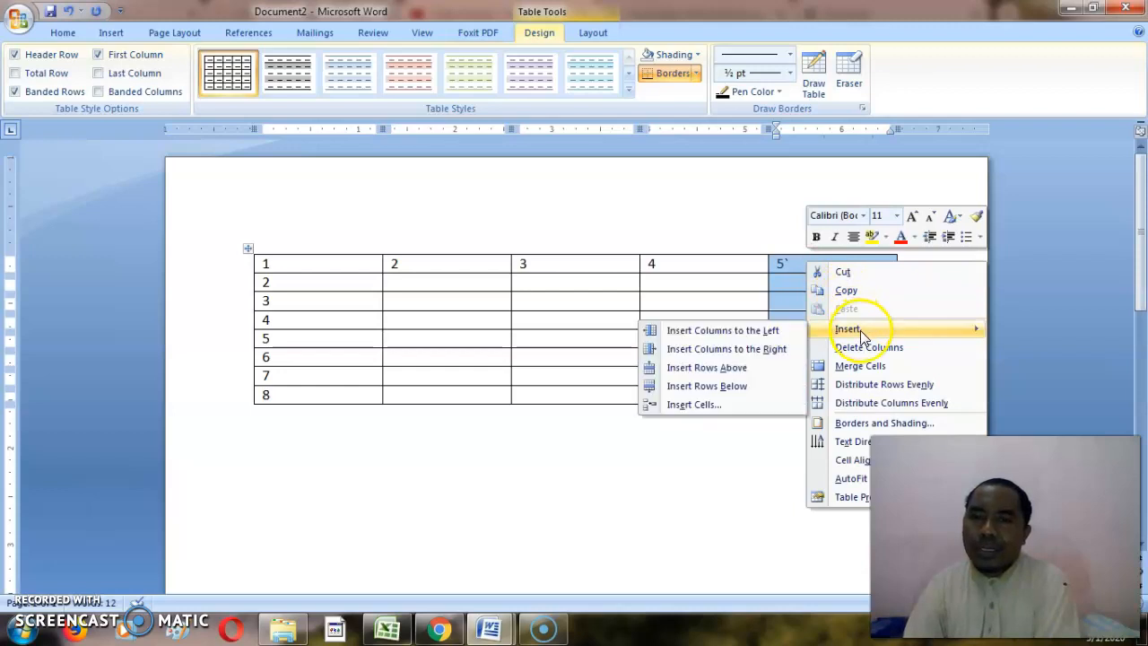
click(778, 350)
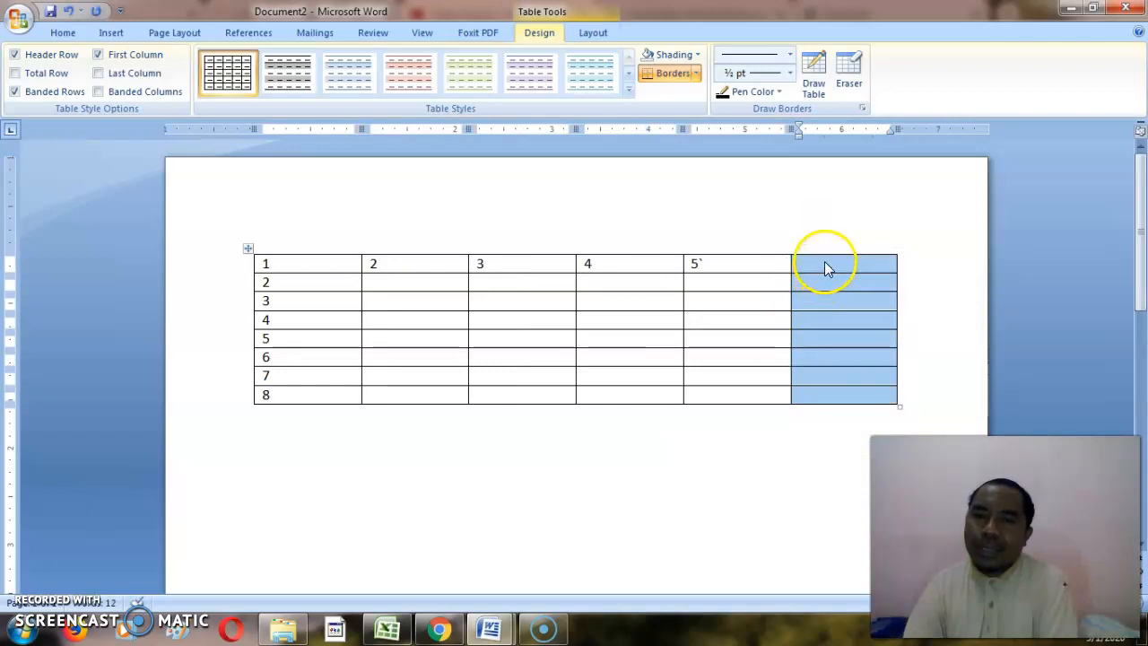
click(824, 260)
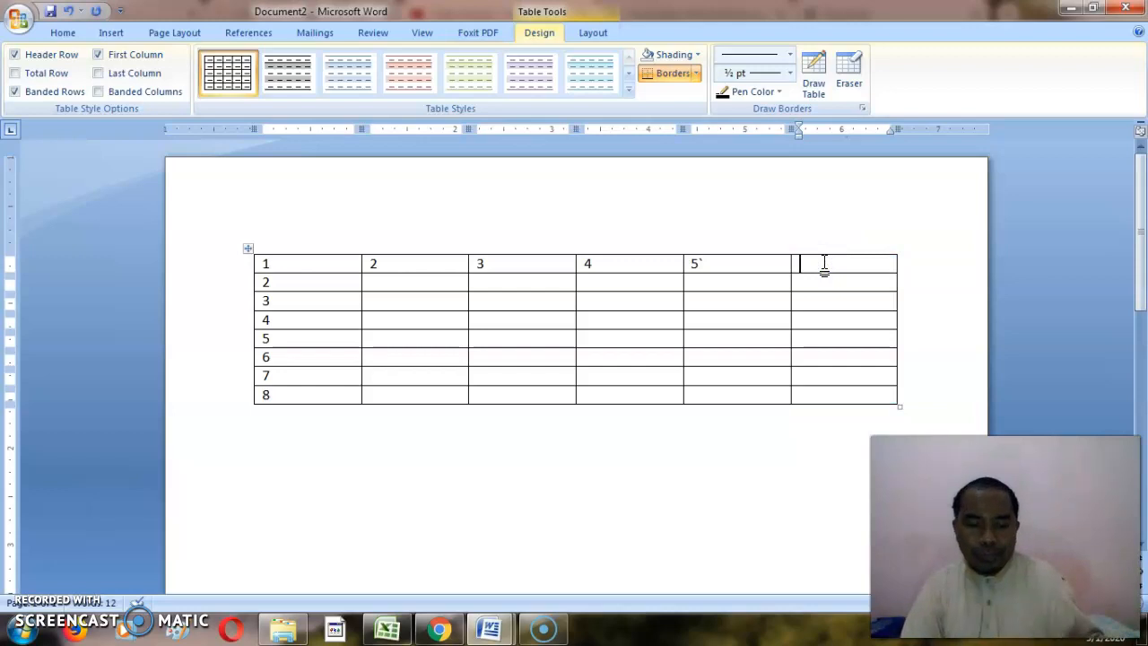
text(6)
click(815, 264)
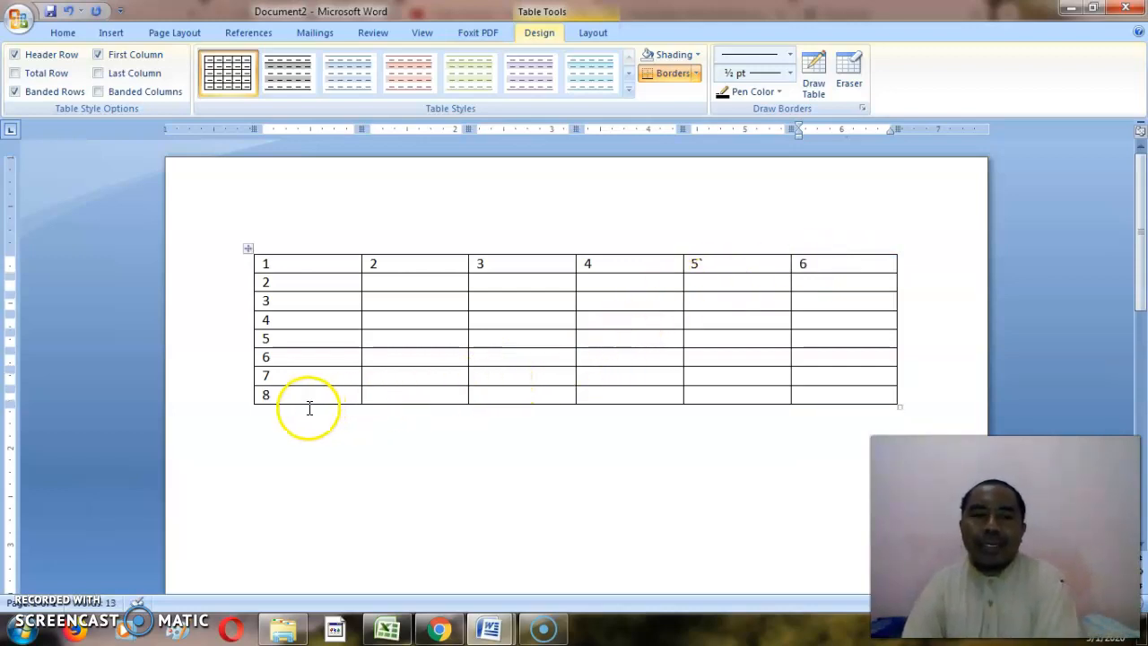
- Move the 8 from the first cell of the table's last row into the second cell
click(259, 395)
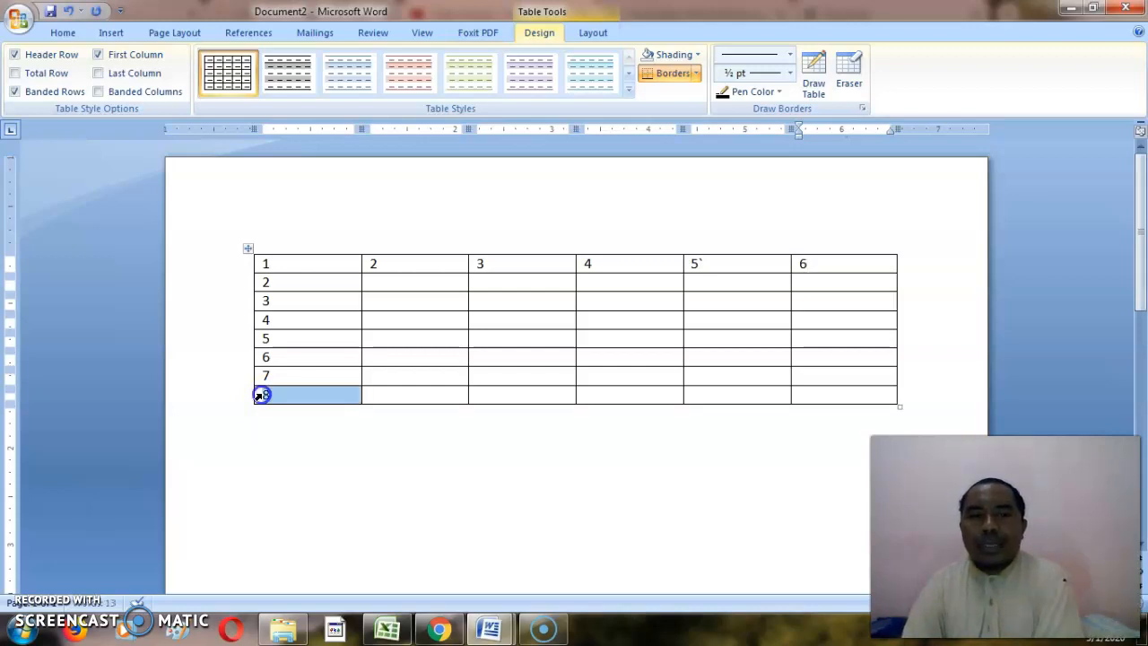
drag(260, 396, 365, 396)
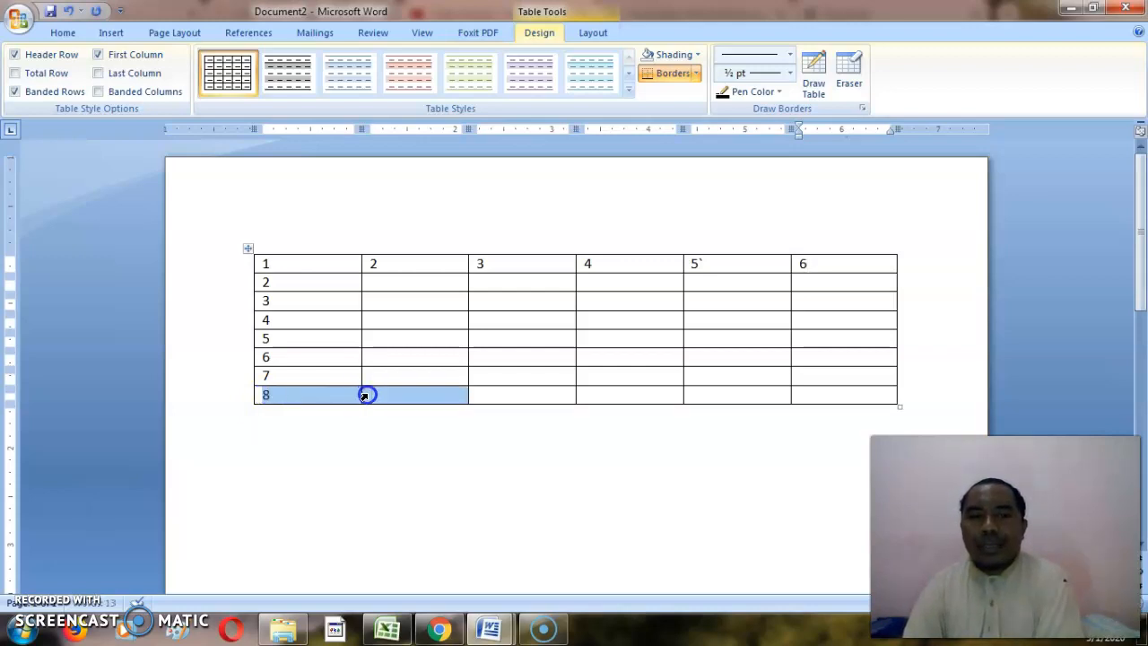
click(365, 396)
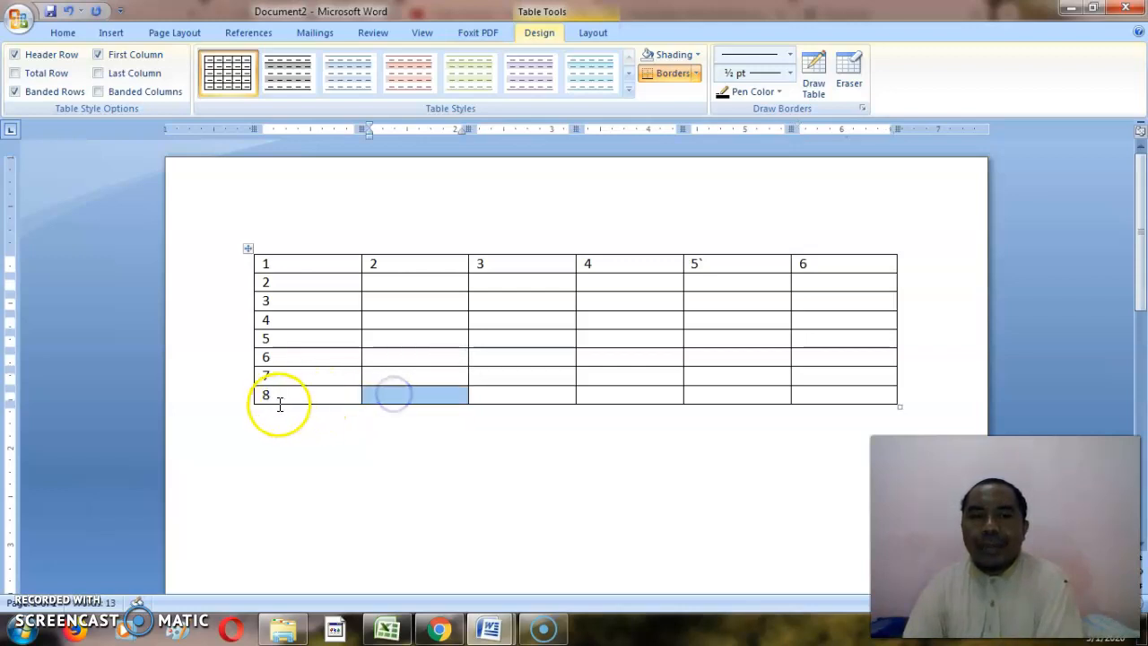
click(255, 397)
click(382, 393)
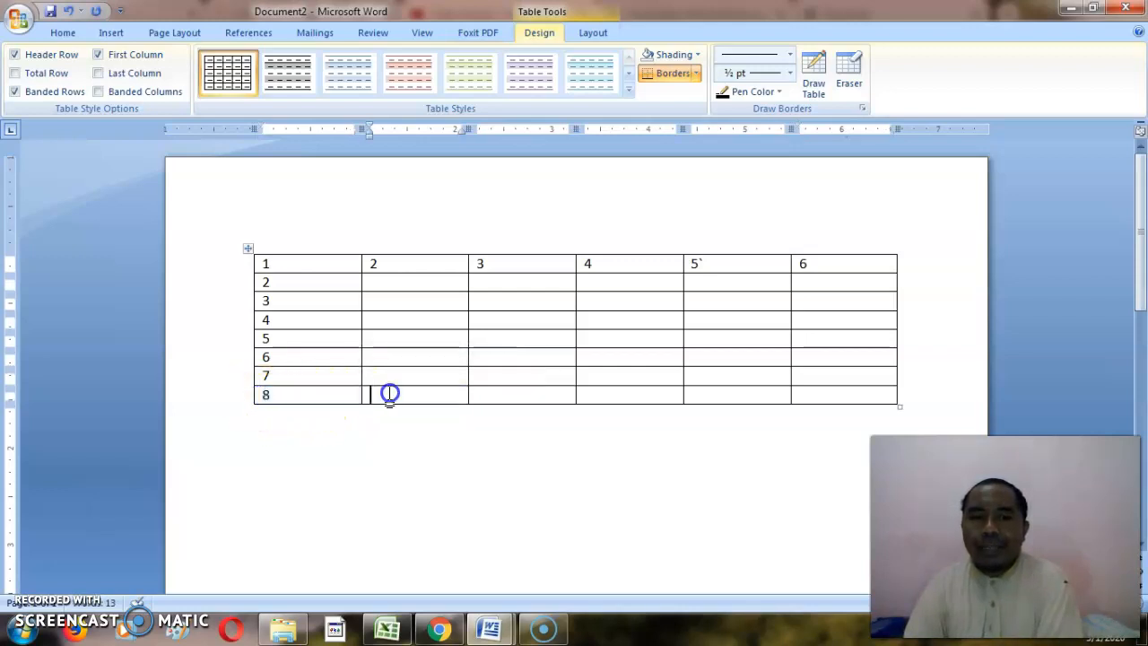
click(256, 394)
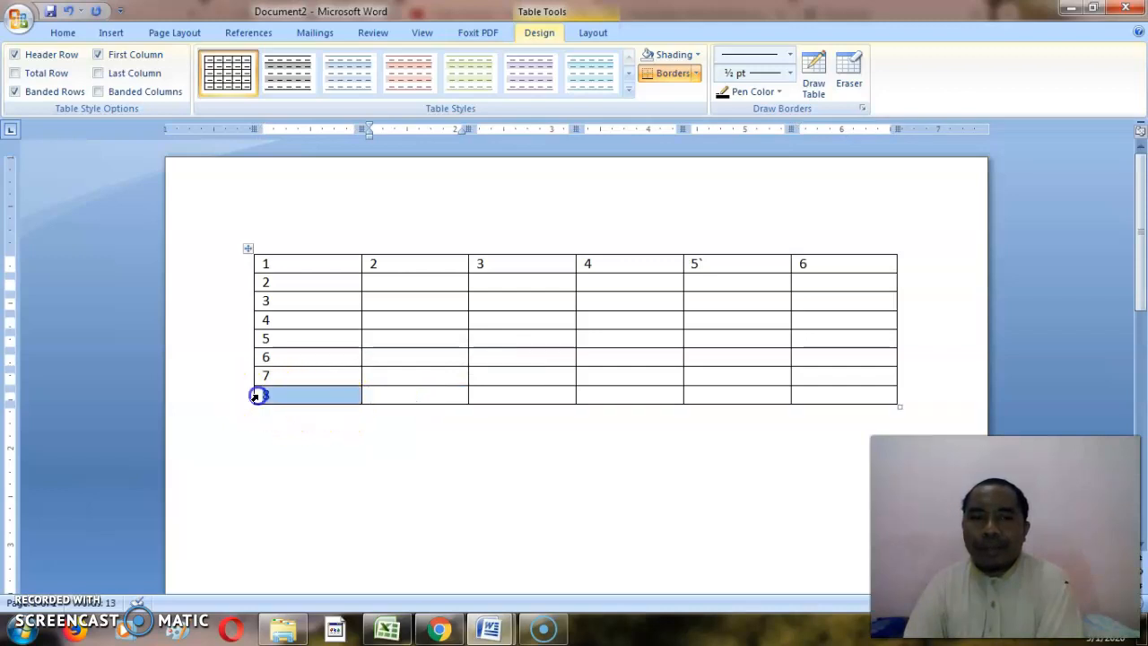
drag(325, 396, 422, 397)
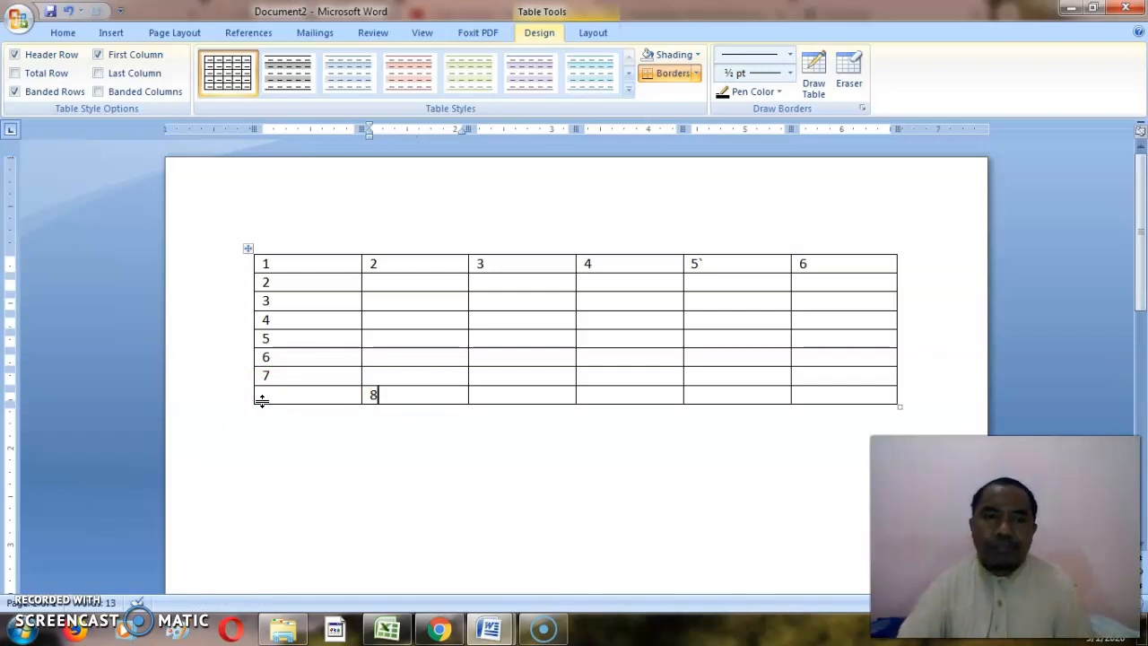
- Add two empty rows below the table's last row
drag(255, 396, 807, 394)
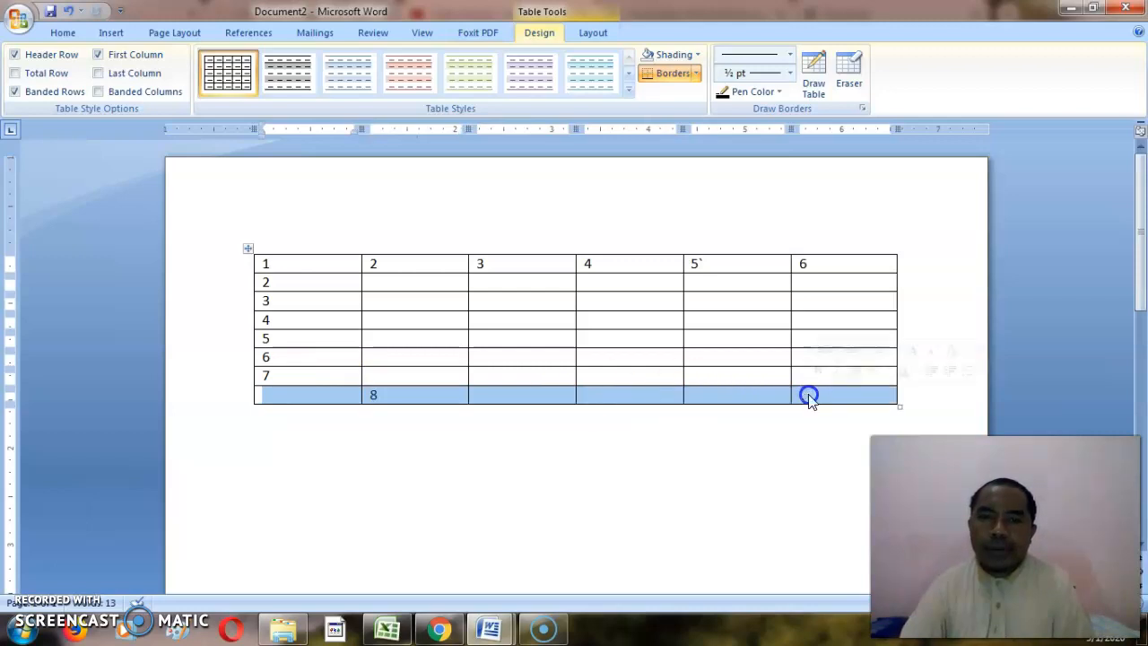
right_click(431, 393)
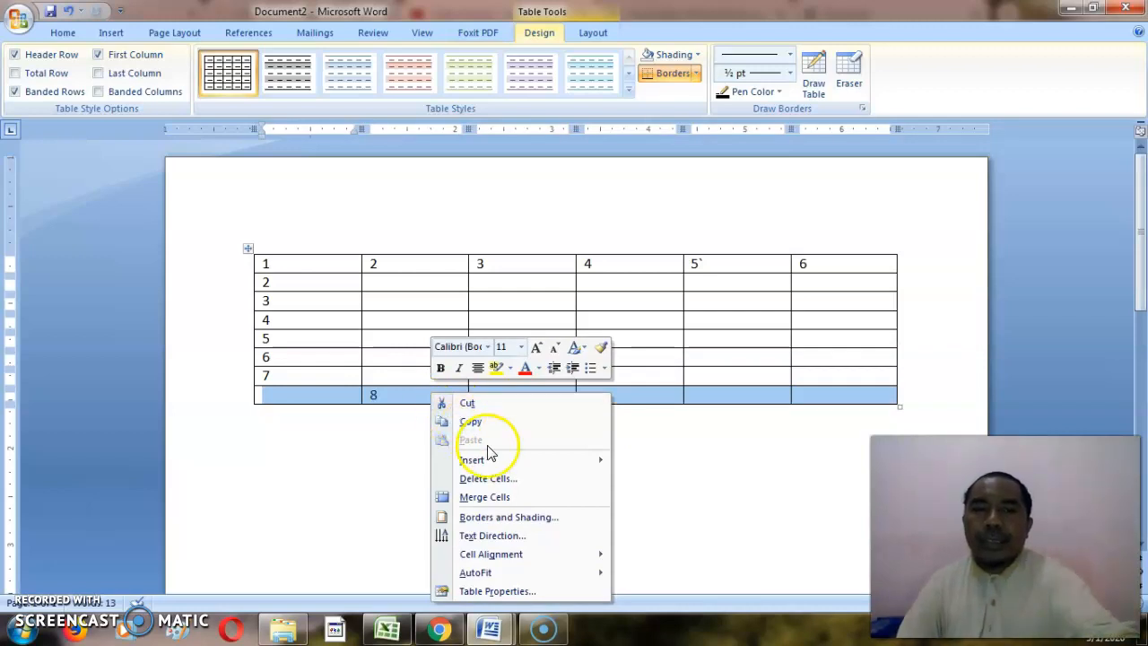
mouse_move(556, 464)
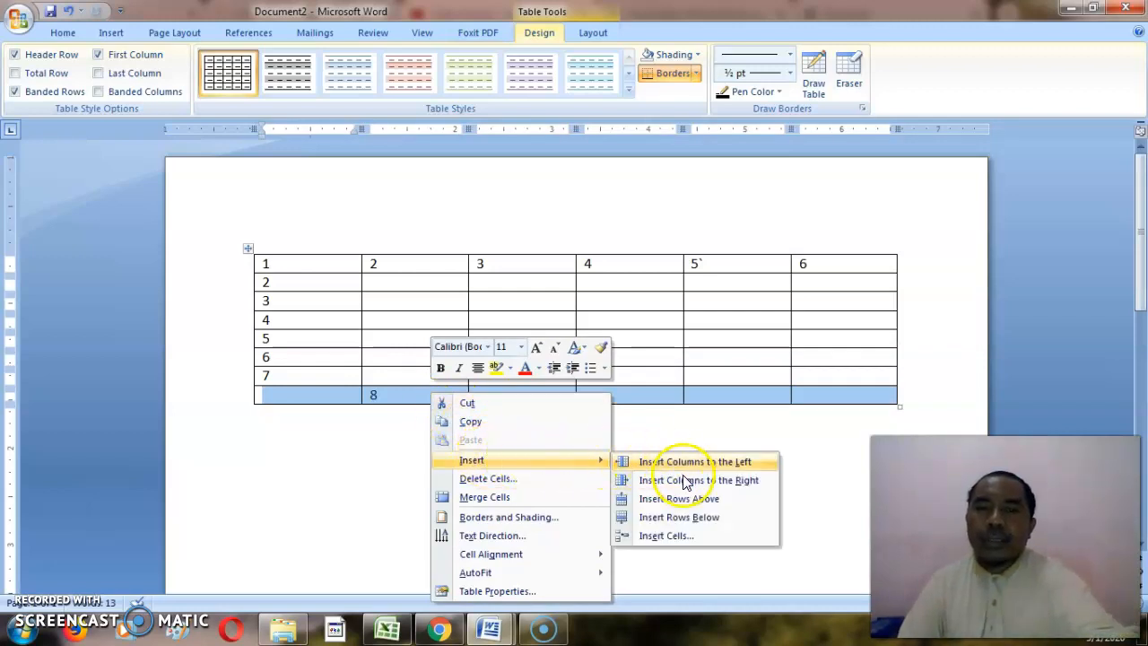
click(697, 522)
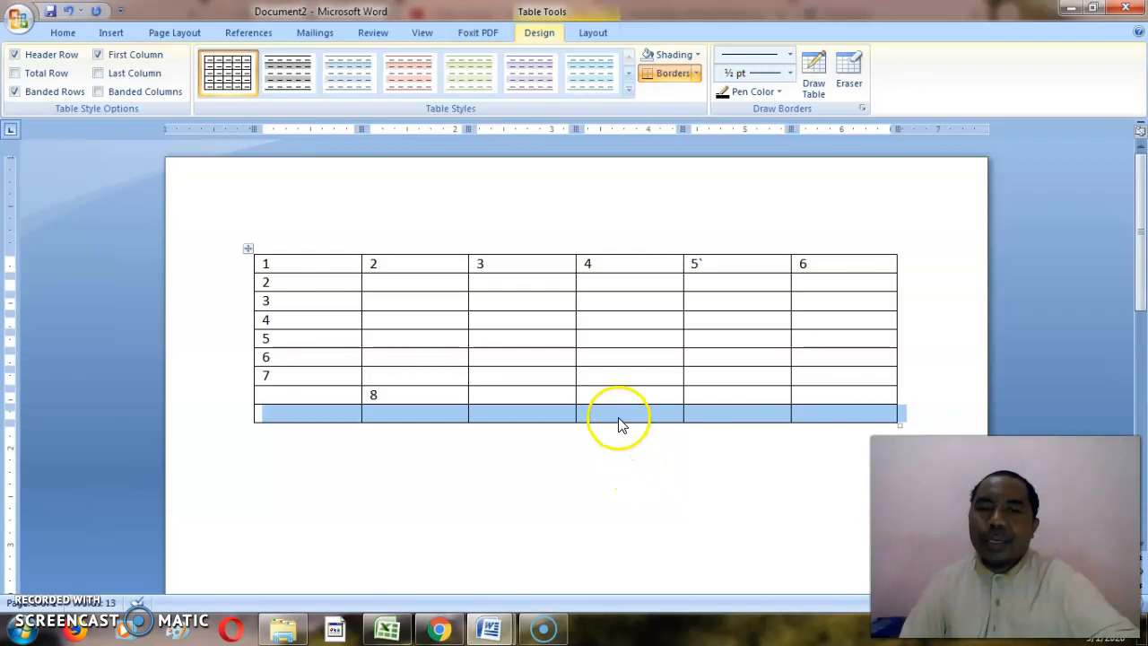
right_click(618, 414)
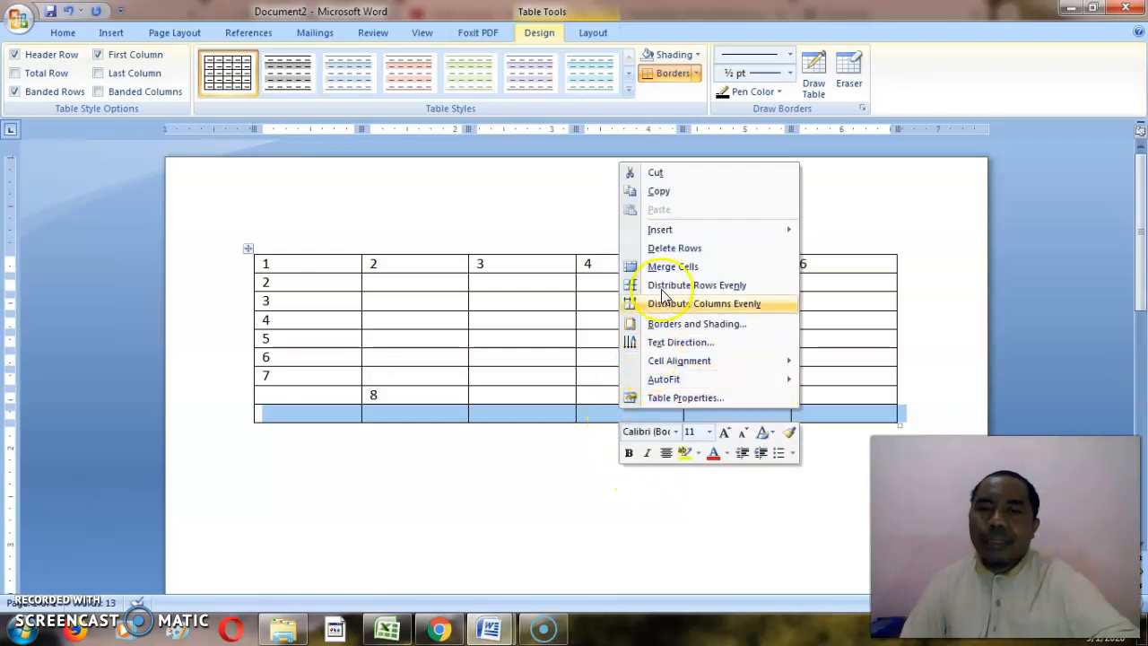
mouse_move(664, 230)
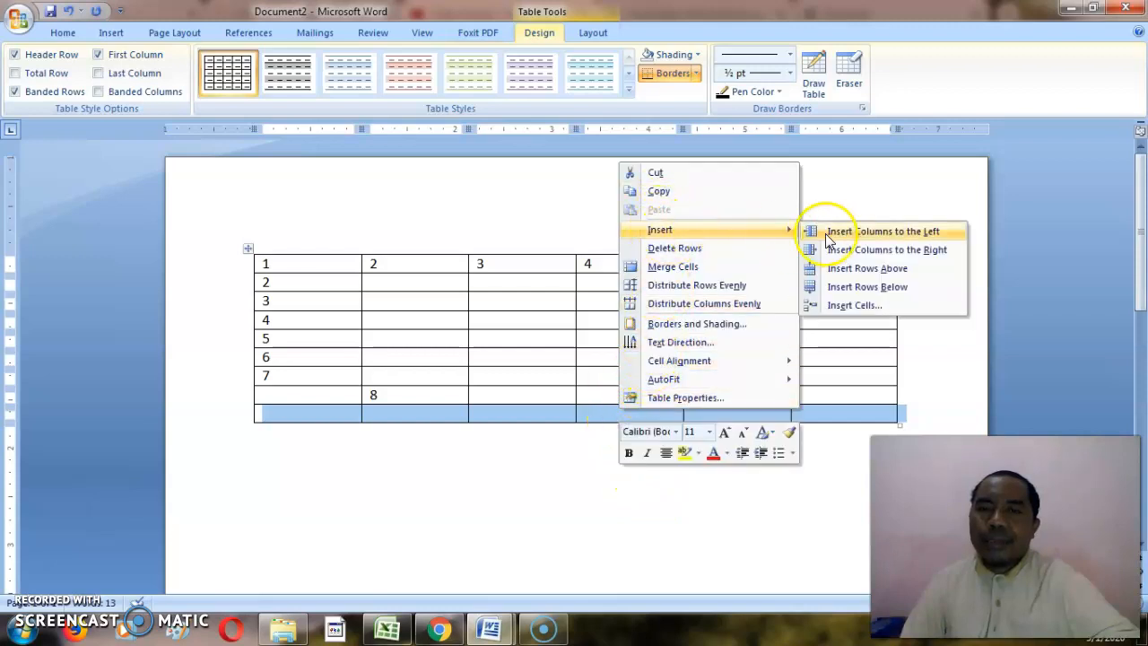
click(839, 286)
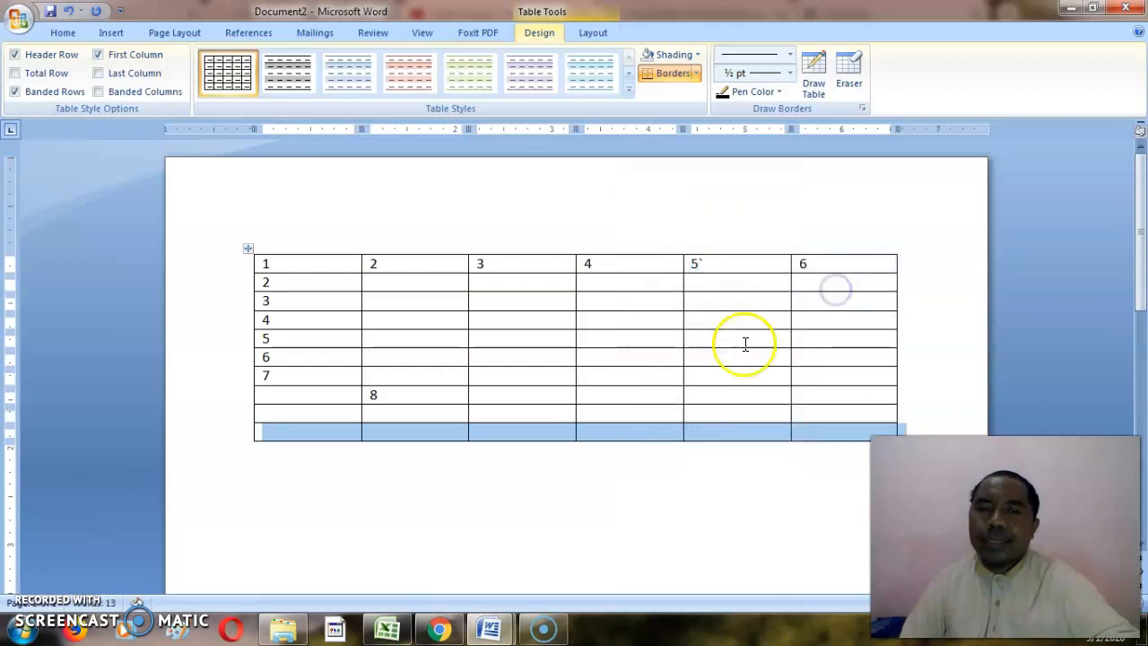
- Number the last three rows in the first column as 8, 9 and 10
click(329, 394)
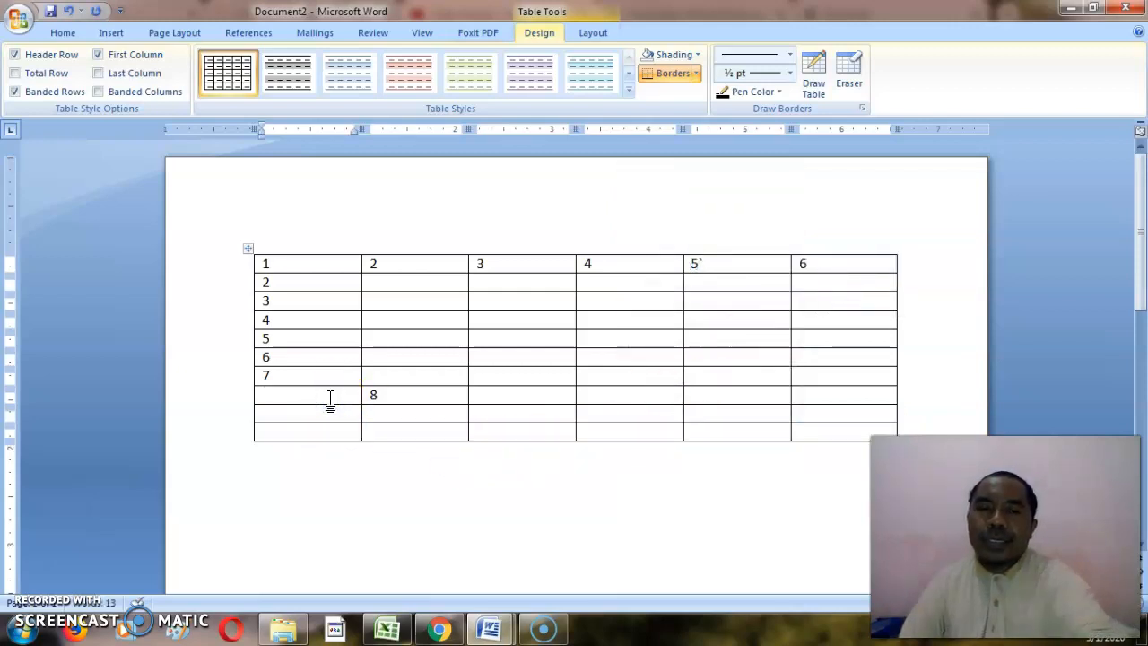
text(8)
click(318, 411)
text(9)
click(315, 431)
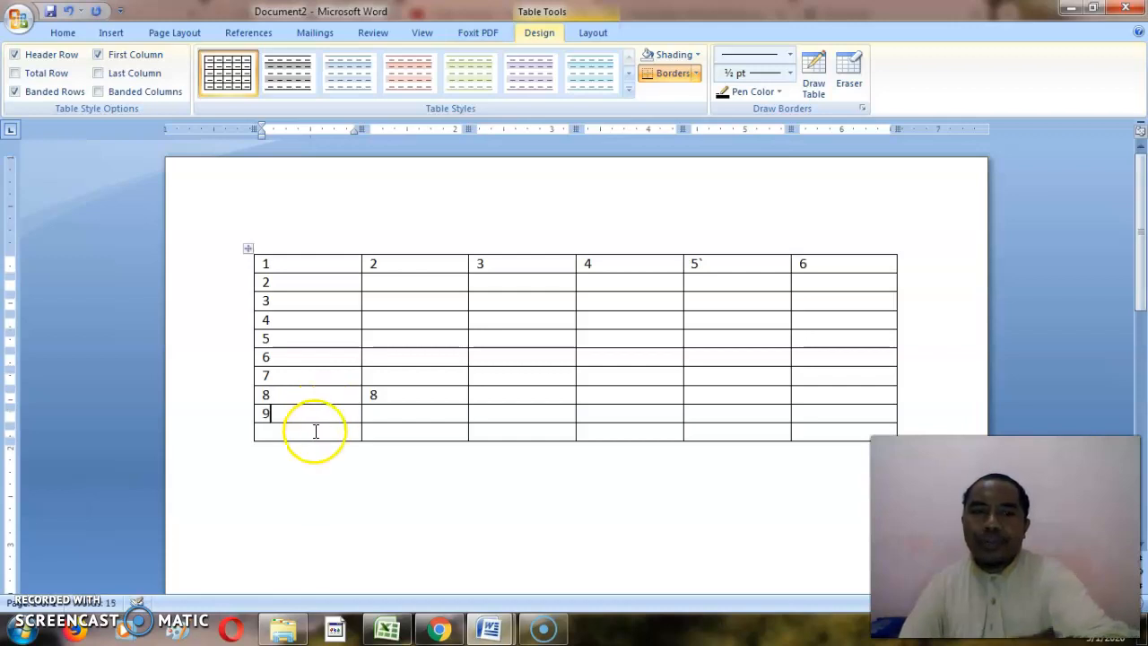
text(10)
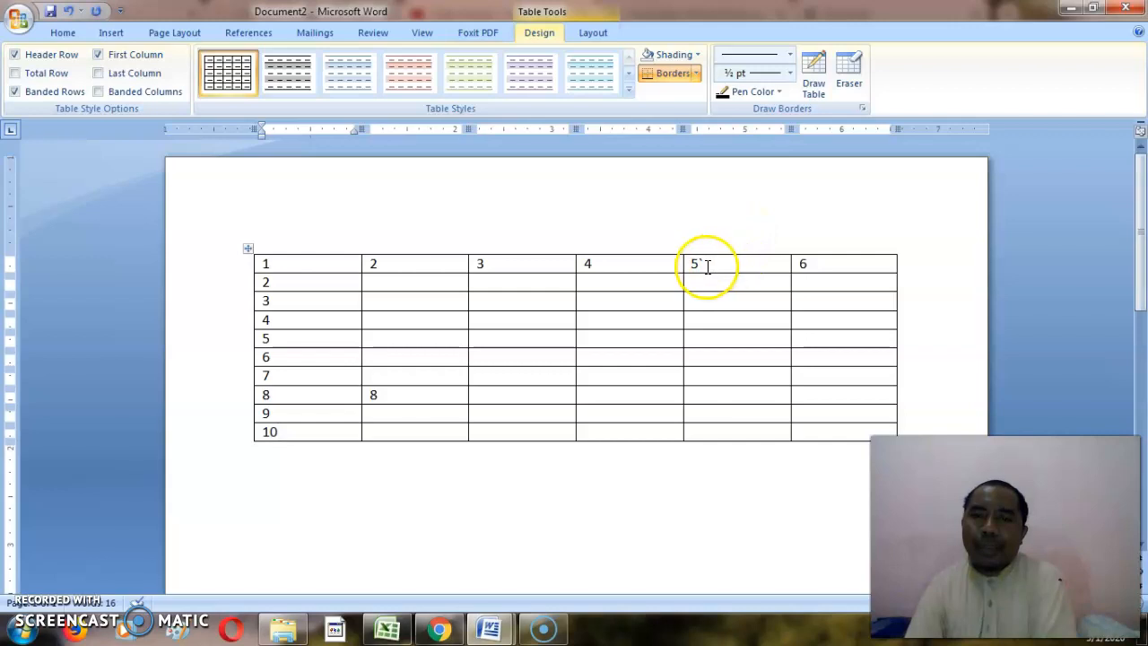
- Delete the table's fifth and sixth columns
drag(687, 261, 859, 431)
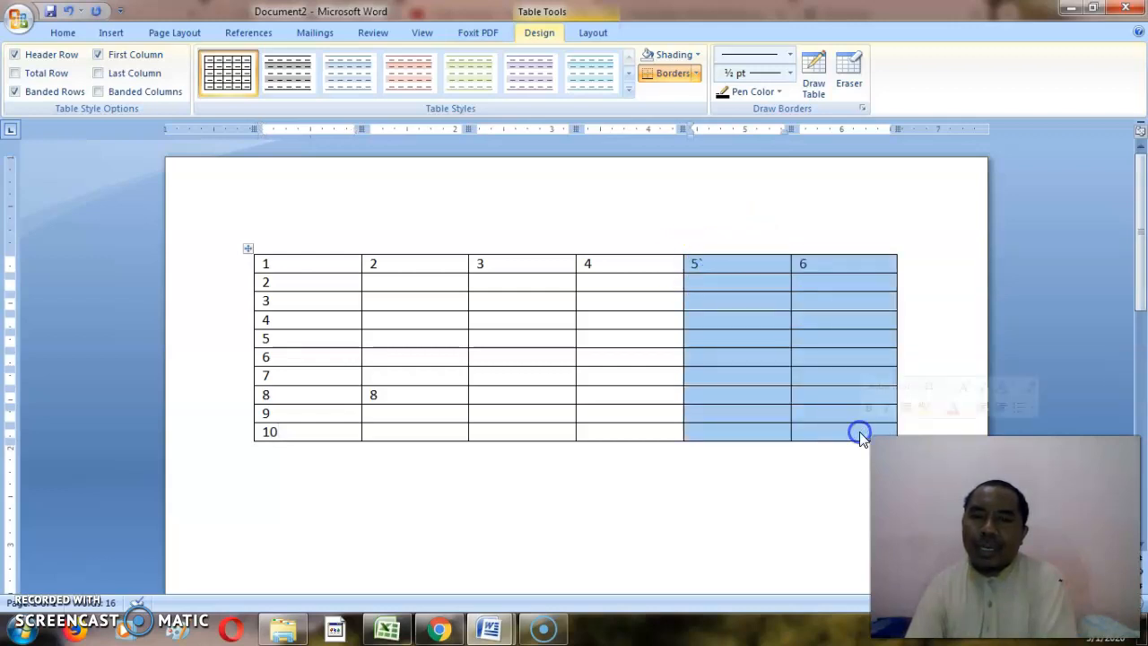
right_click(760, 280)
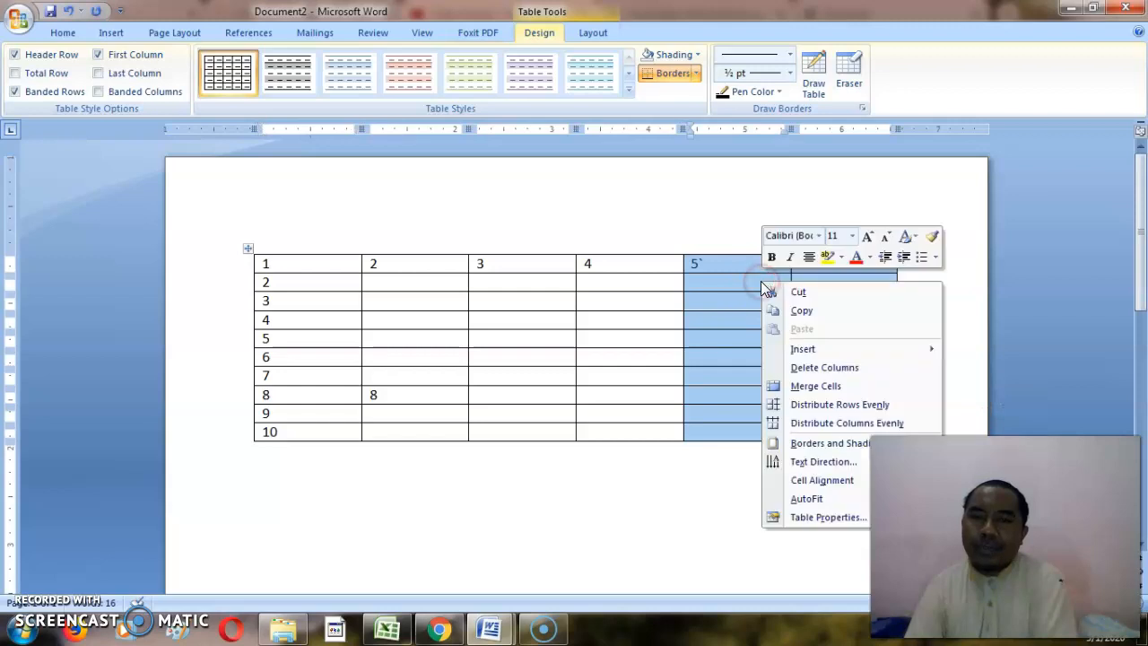
click(858, 375)
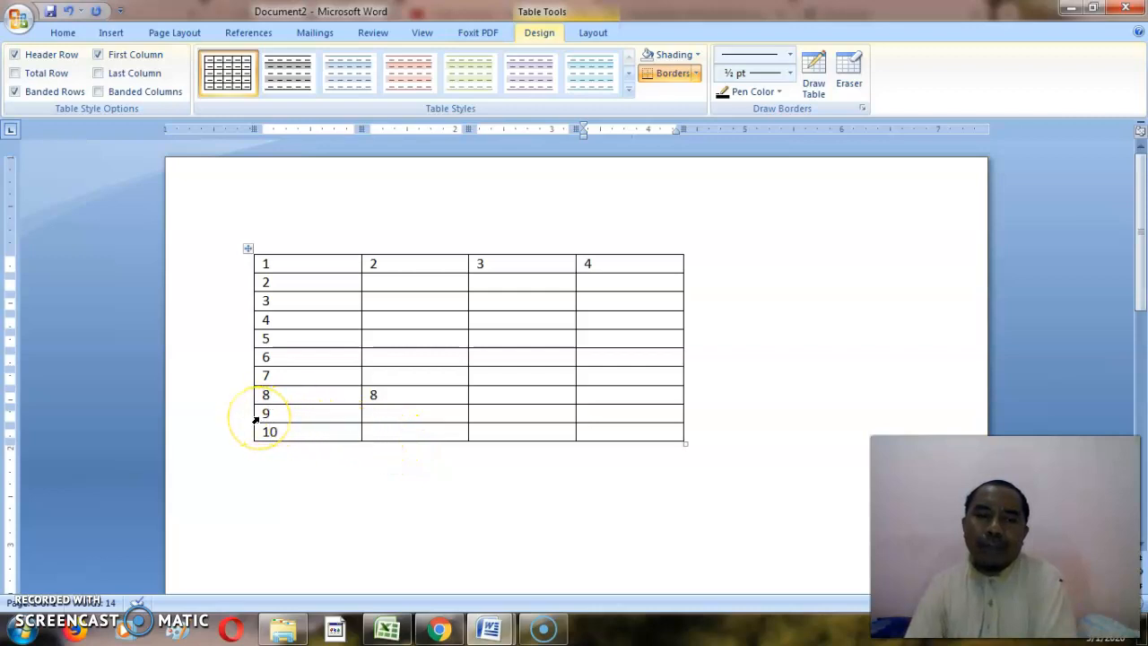
- Delete the rows numbered 9 and 10 from the end of the table
drag(256, 415, 613, 434)
right_click(446, 415)
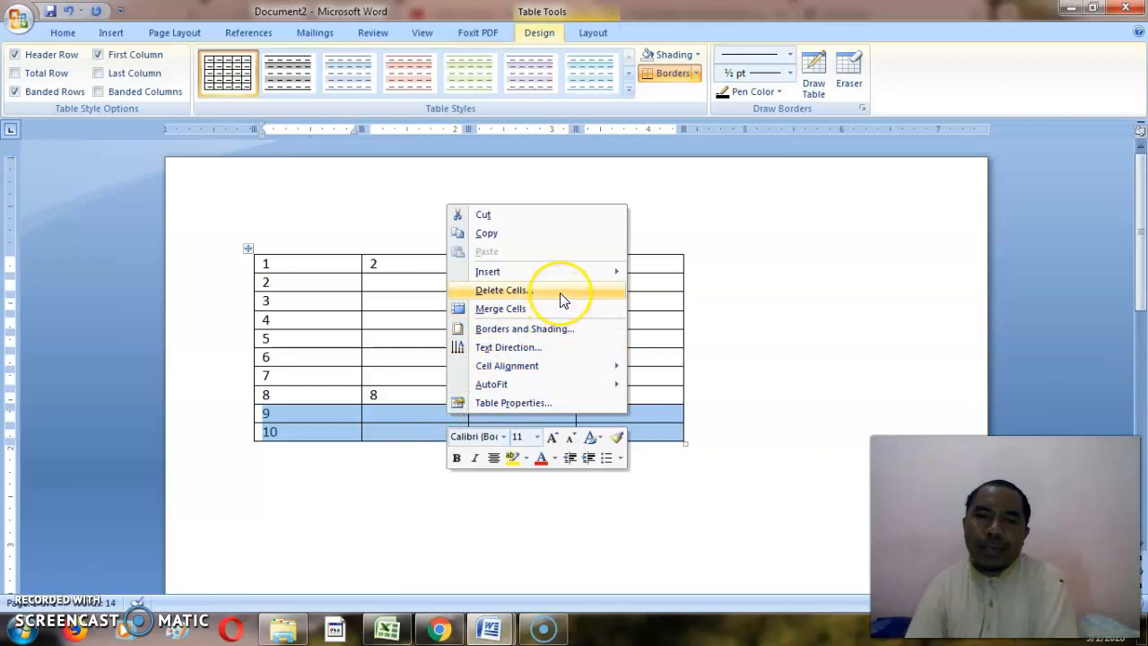
click(559, 293)
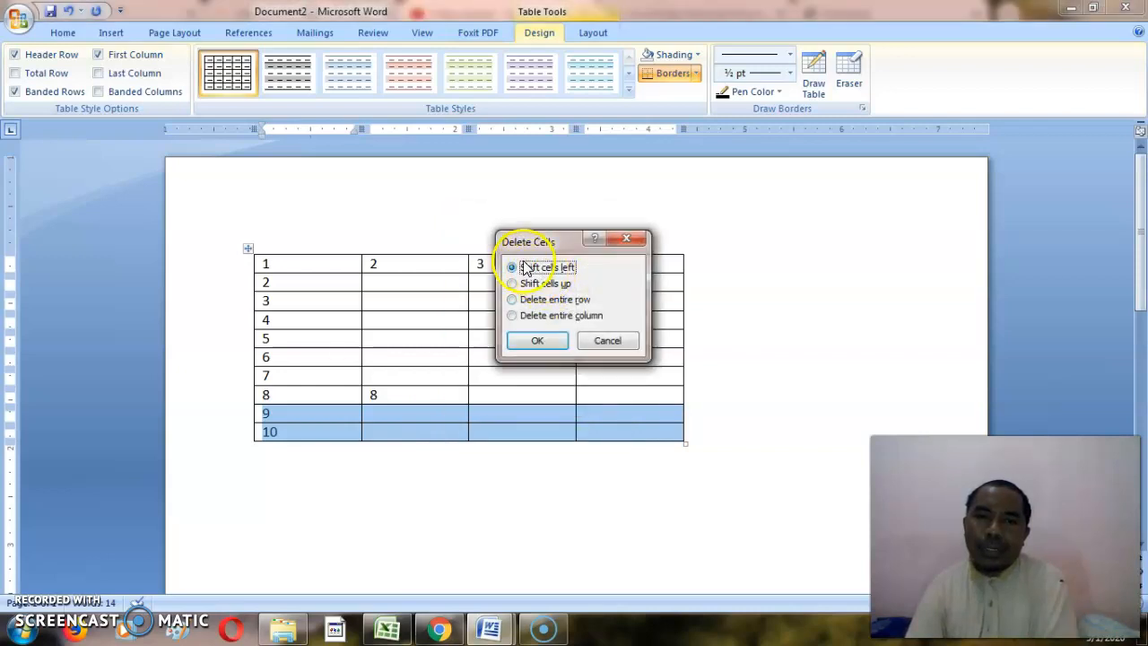
click(539, 339)
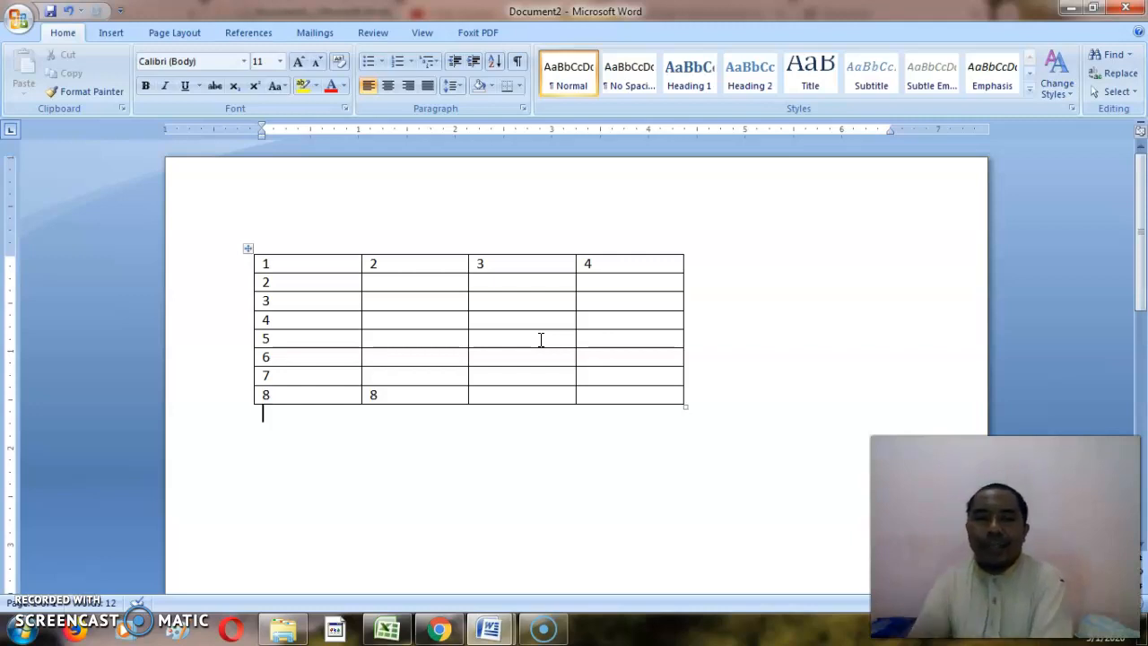
click(593, 413)
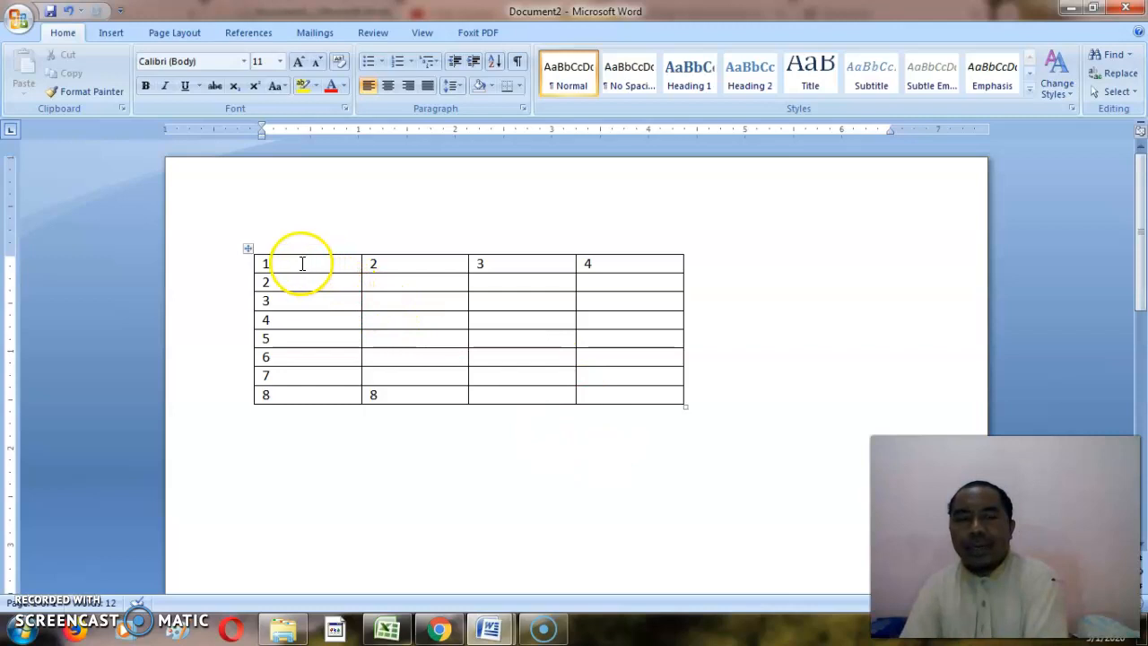
- Merge the first two cells of the table's top row, containing 1 and 2, into one cell
click(257, 262)
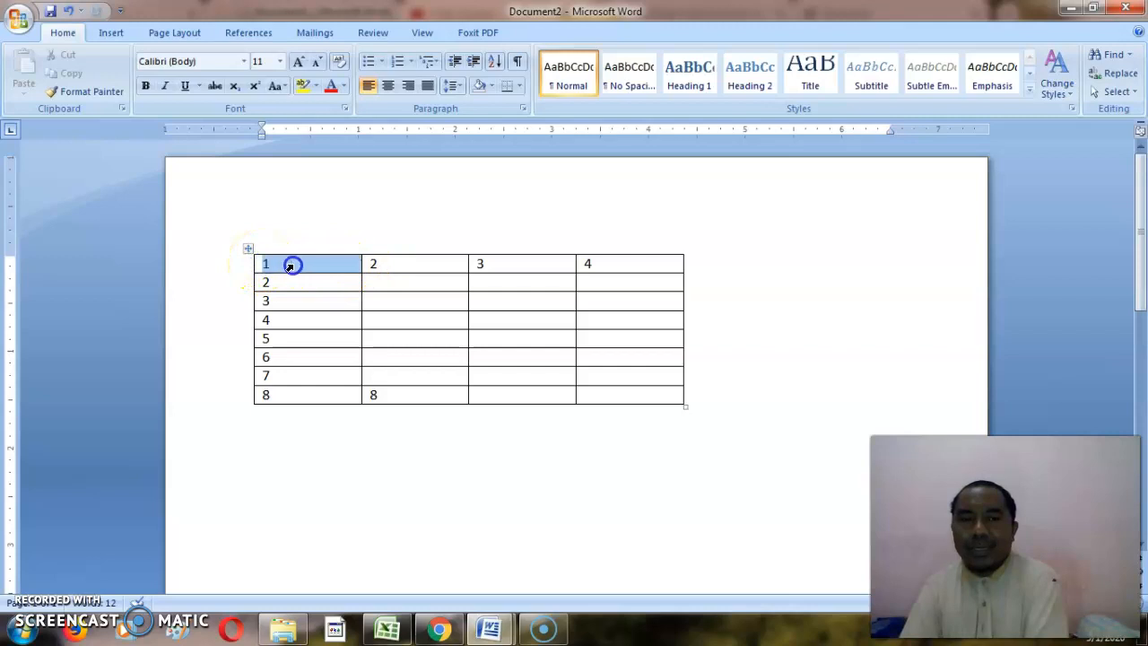
drag(340, 263, 390, 270)
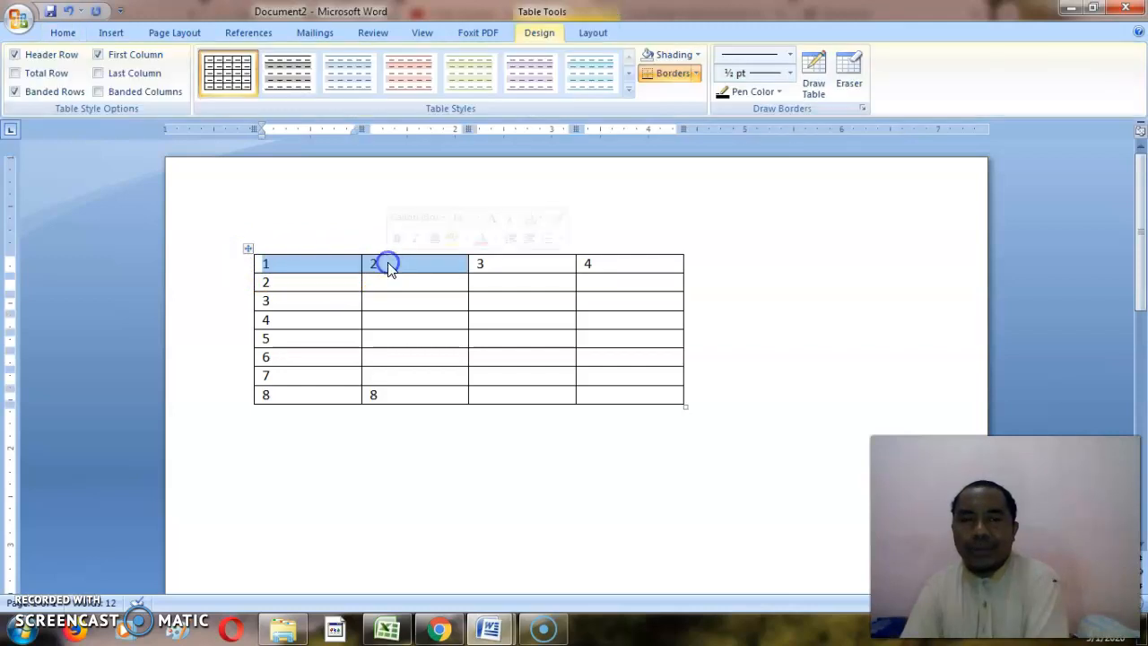
right_click(388, 268)
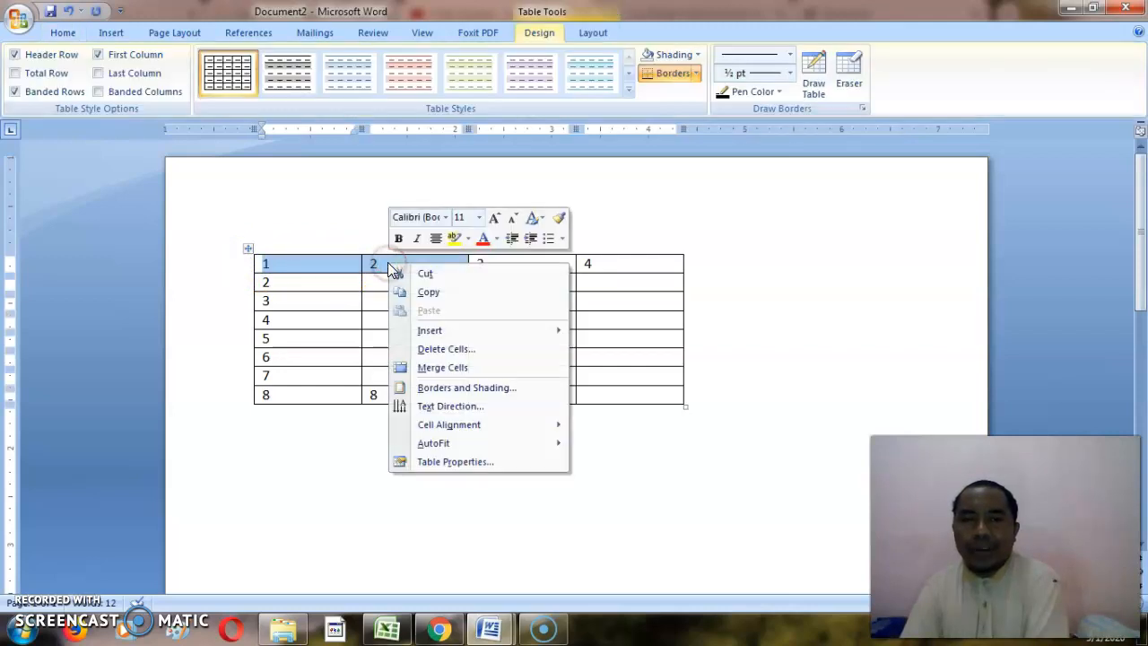
click(469, 368)
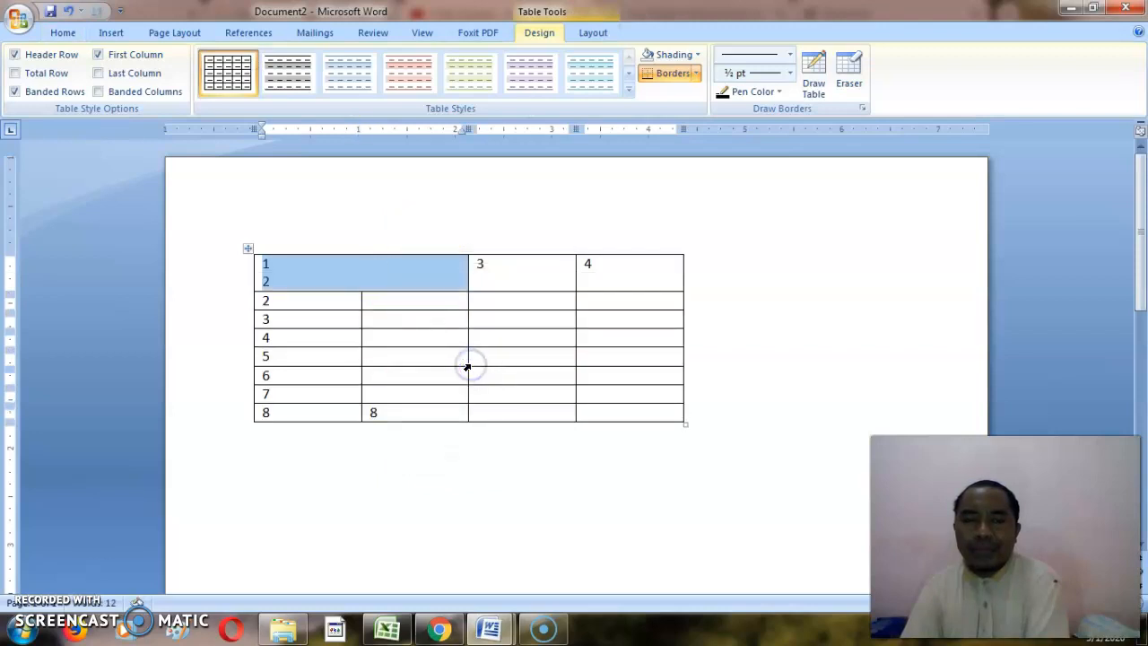
- Merge the second- and third-column cells of the rows numbered 3, 4 and 5 into one cell
click(370, 323)
drag(445, 325, 551, 356)
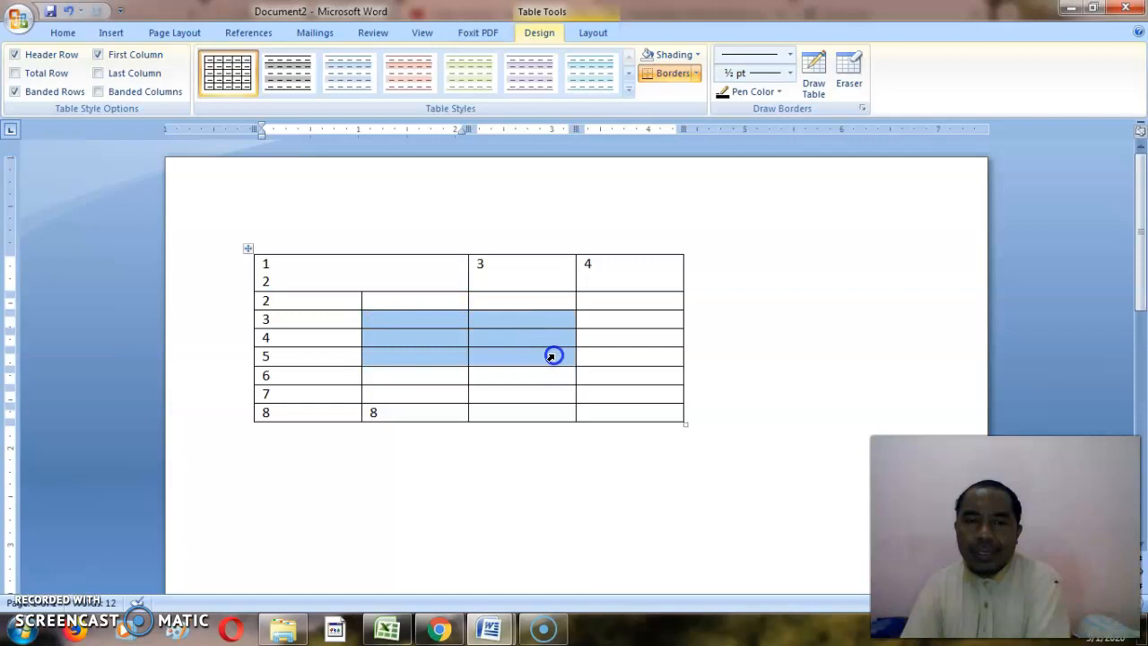
right_click(435, 320)
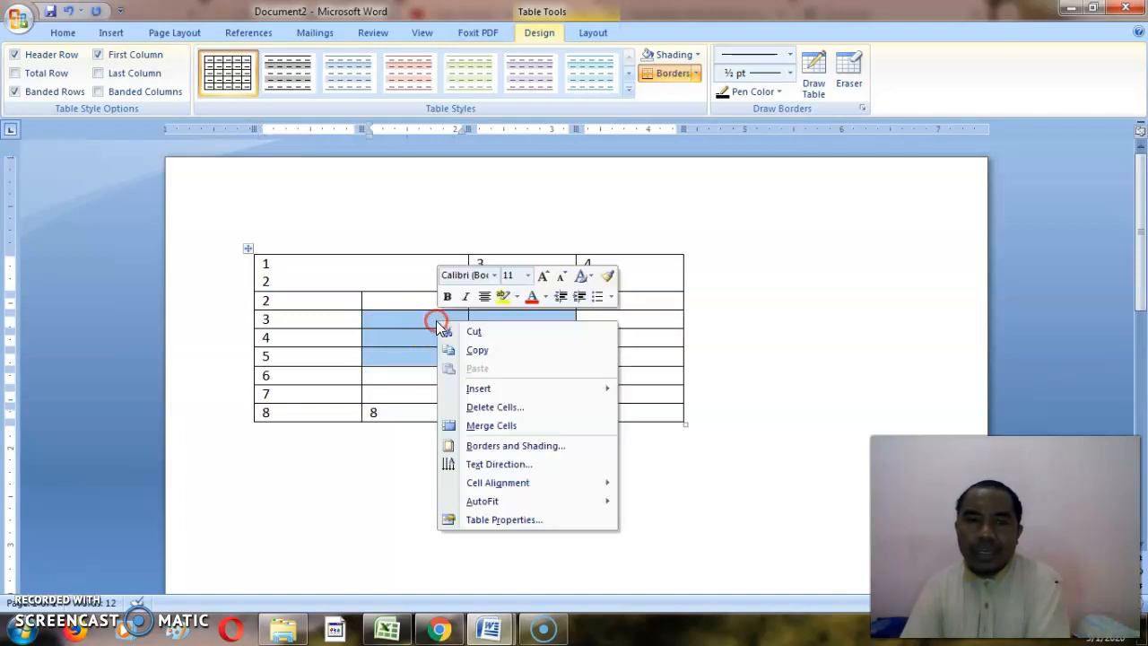
click(498, 425)
click(511, 357)
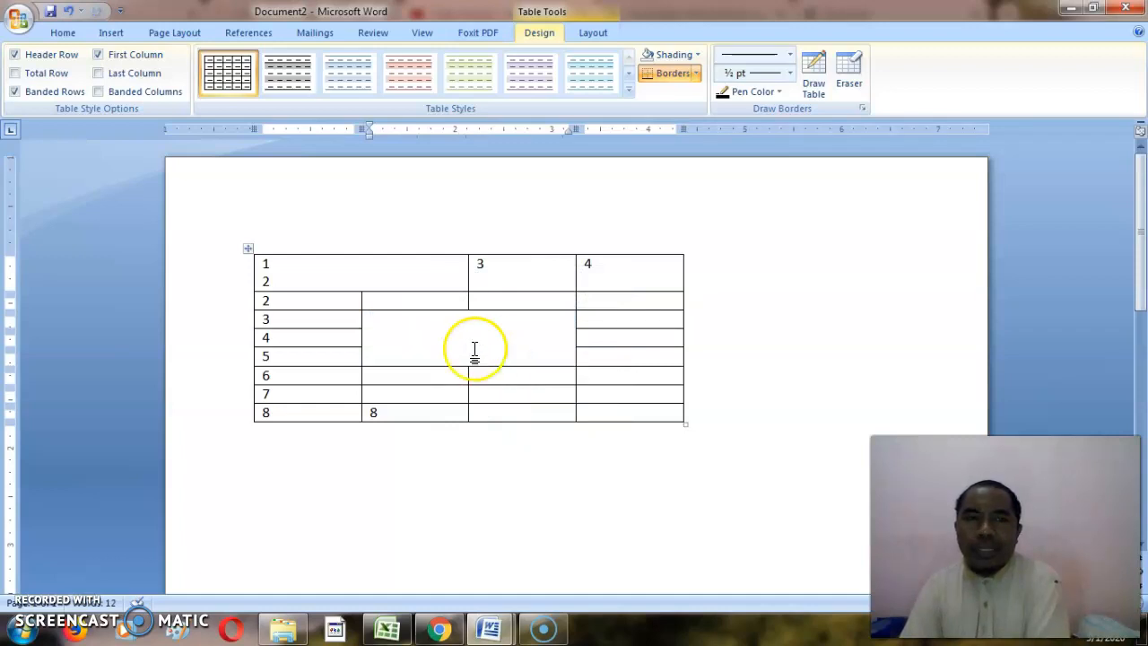
- Turn on the Banded Columns style option for the table
click(149, 90)
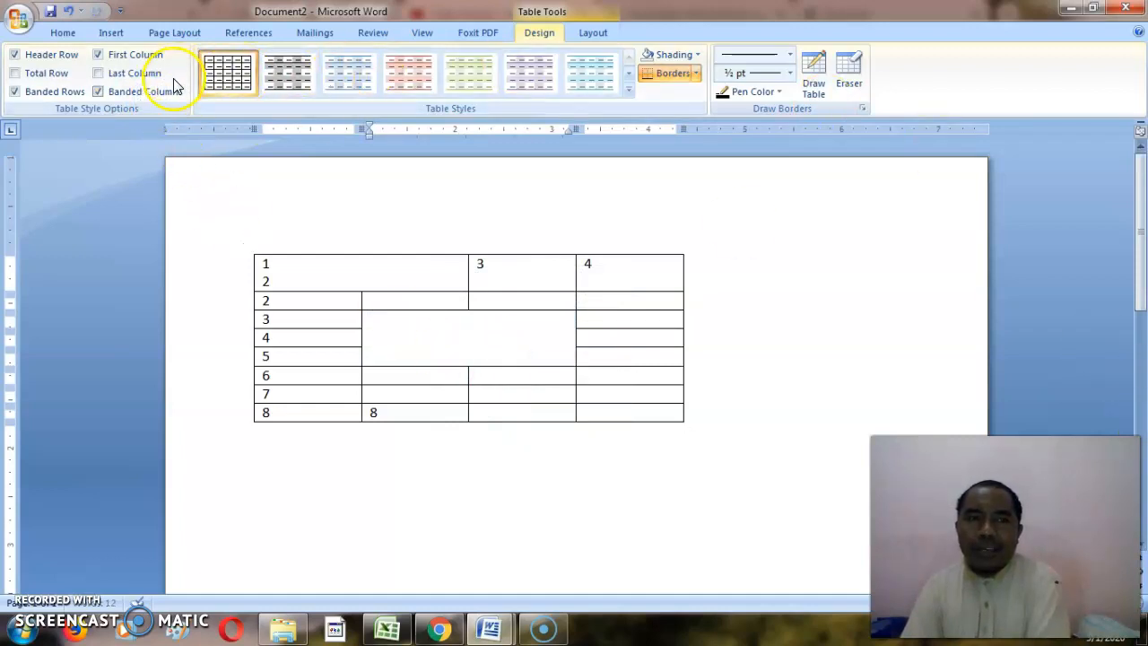
mouse_move(538, 630)
mouse_move(489, 630)
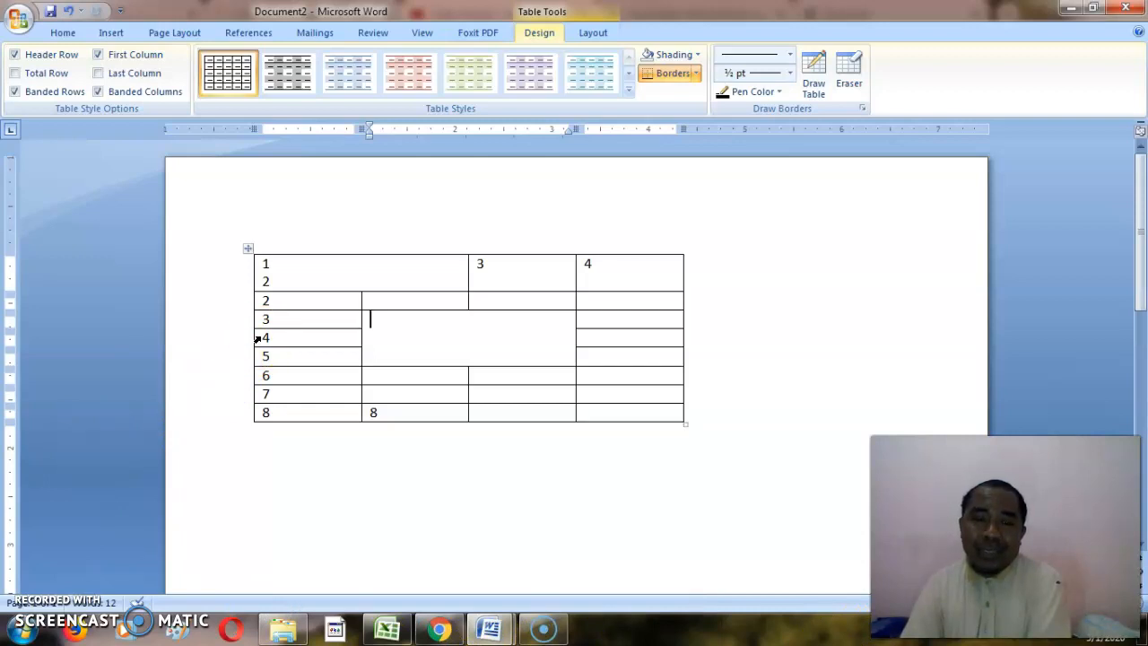
- Use Draw Table to split the merged top-row cell with a vertical border in line with the first column's edge
click(106, 35)
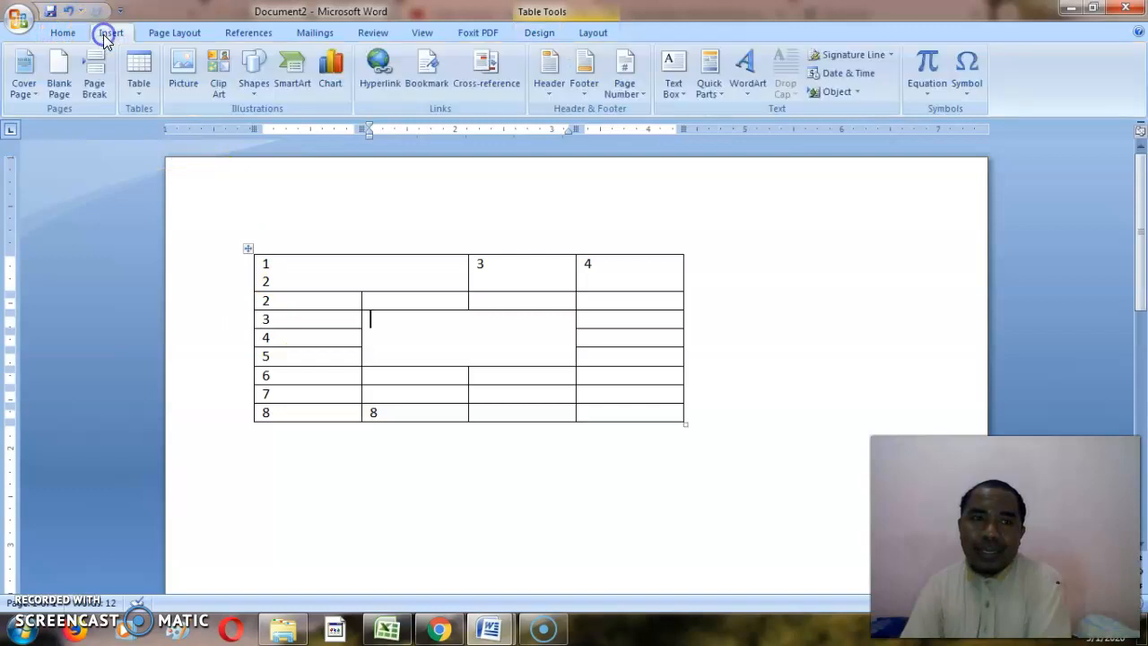
click(135, 90)
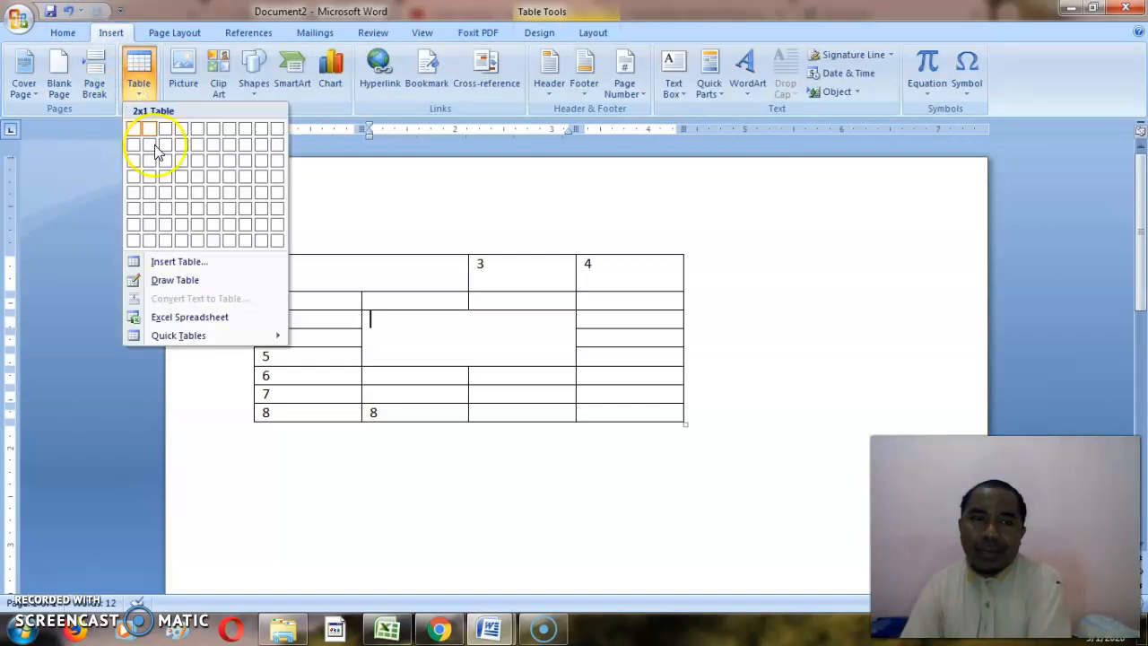
click(184, 279)
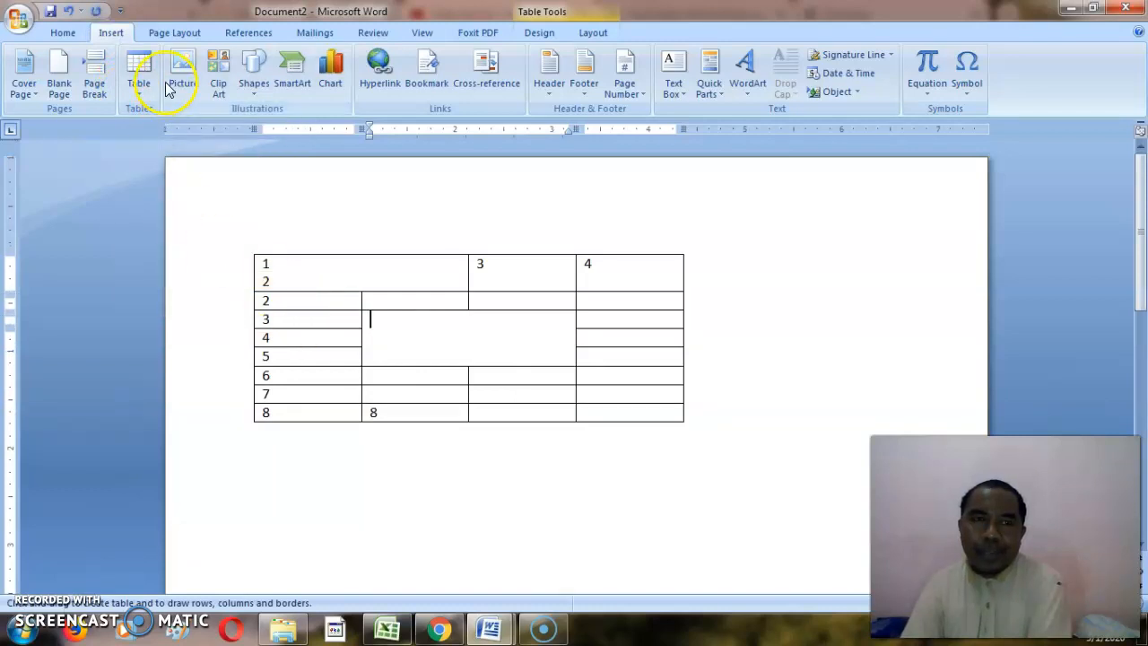
click(140, 95)
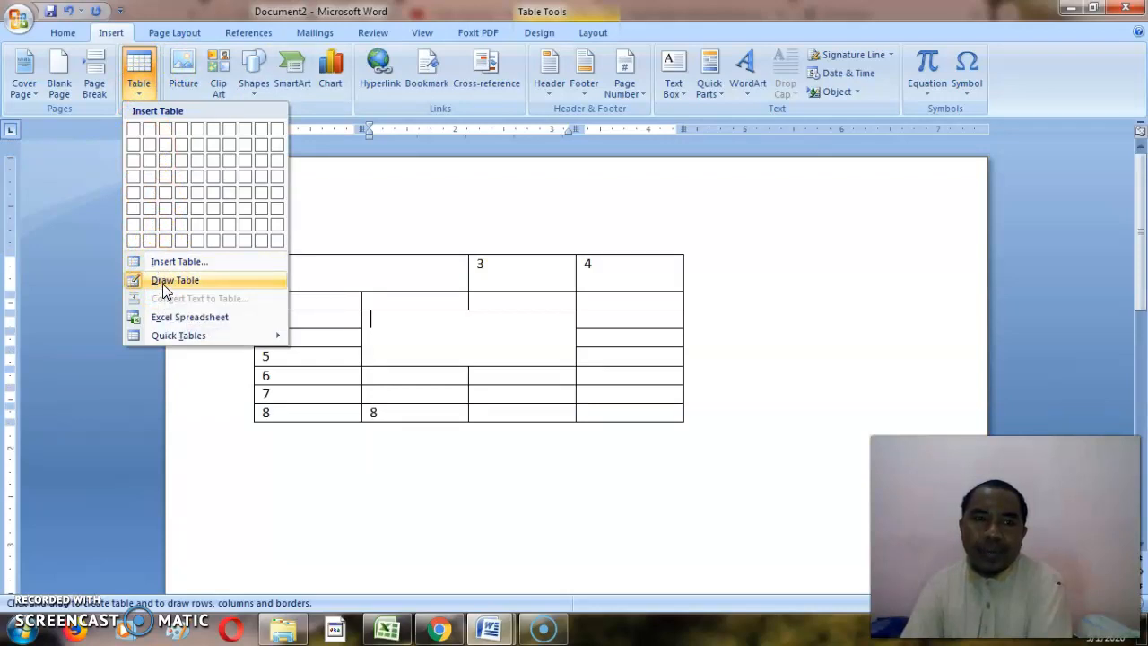
click(384, 326)
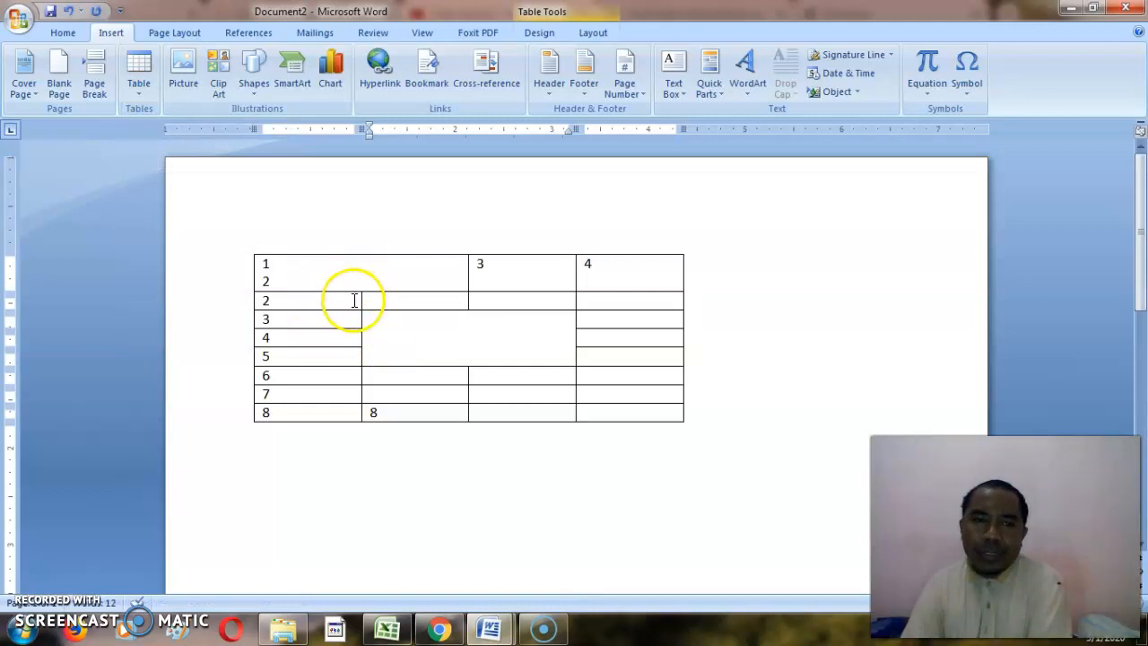
click(138, 89)
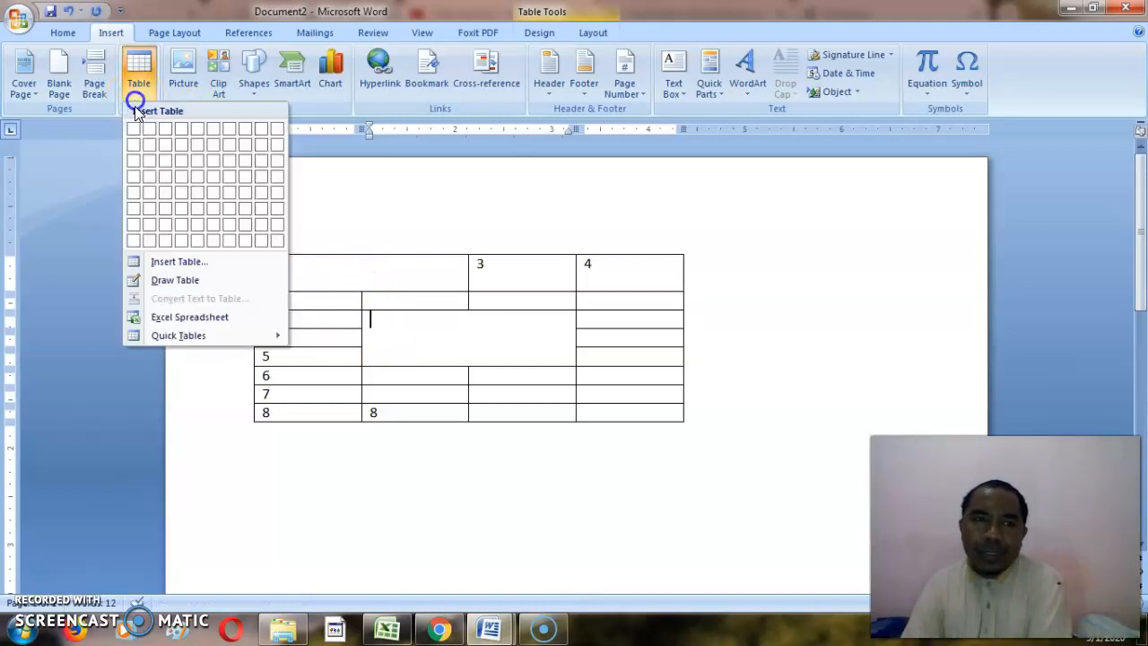
click(157, 280)
drag(366, 250, 362, 290)
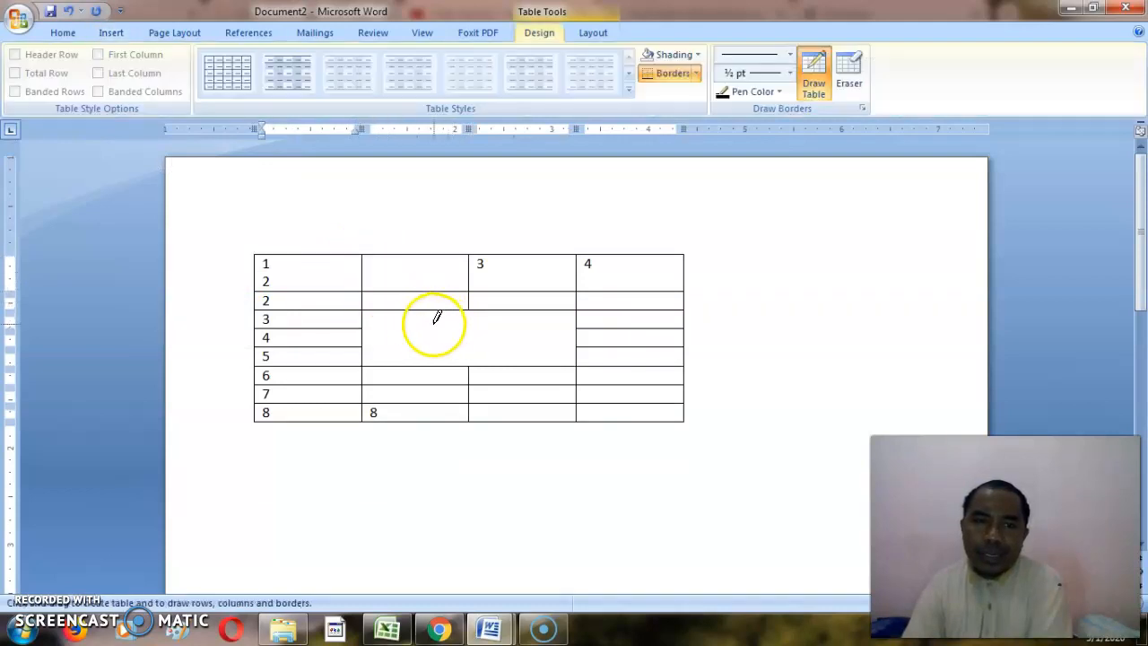
- Draw two horizontal borders across the merged middle cell, dividing it in line with the rows numbered 3, 4 and 5
mouse_move(364, 321)
mouse_down()
mouse_move(359, 328)
mouse_move(543, 328)
mouse_up()
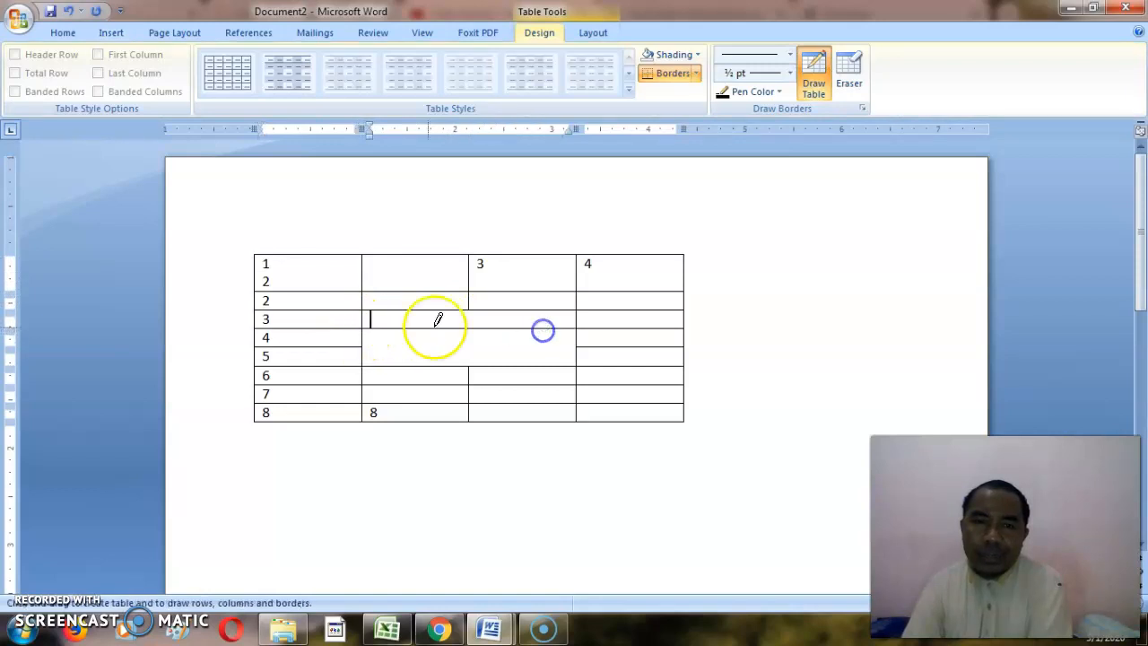
drag(367, 339, 523, 340)
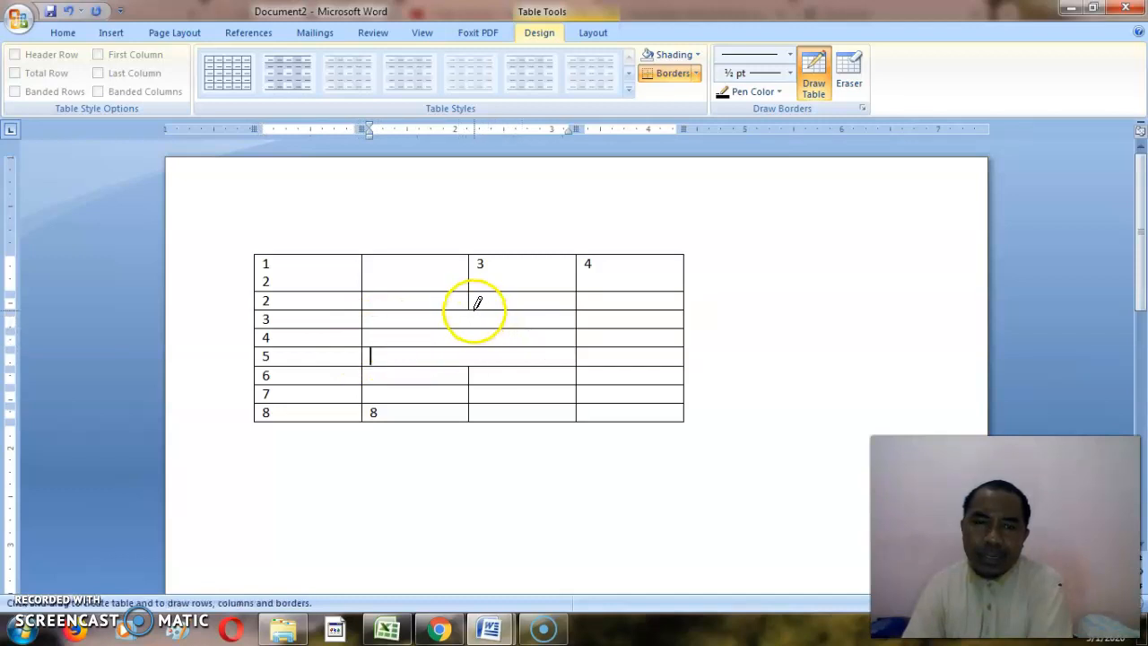
drag(470, 296, 467, 321)
drag(466, 362, 463, 367)
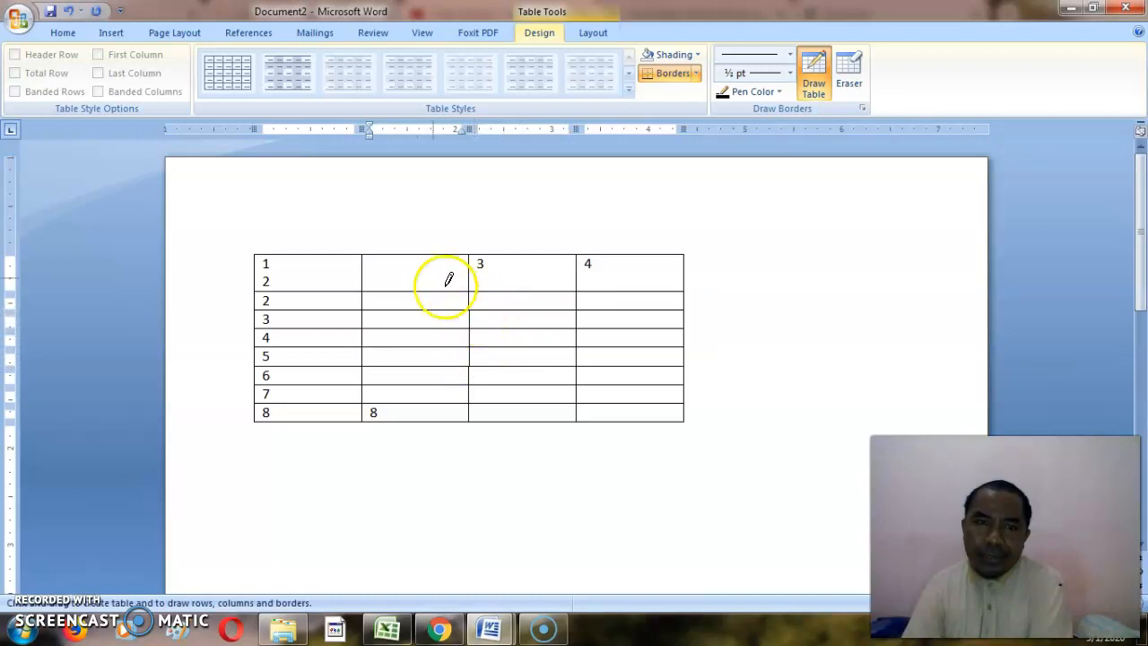
click(72, 12)
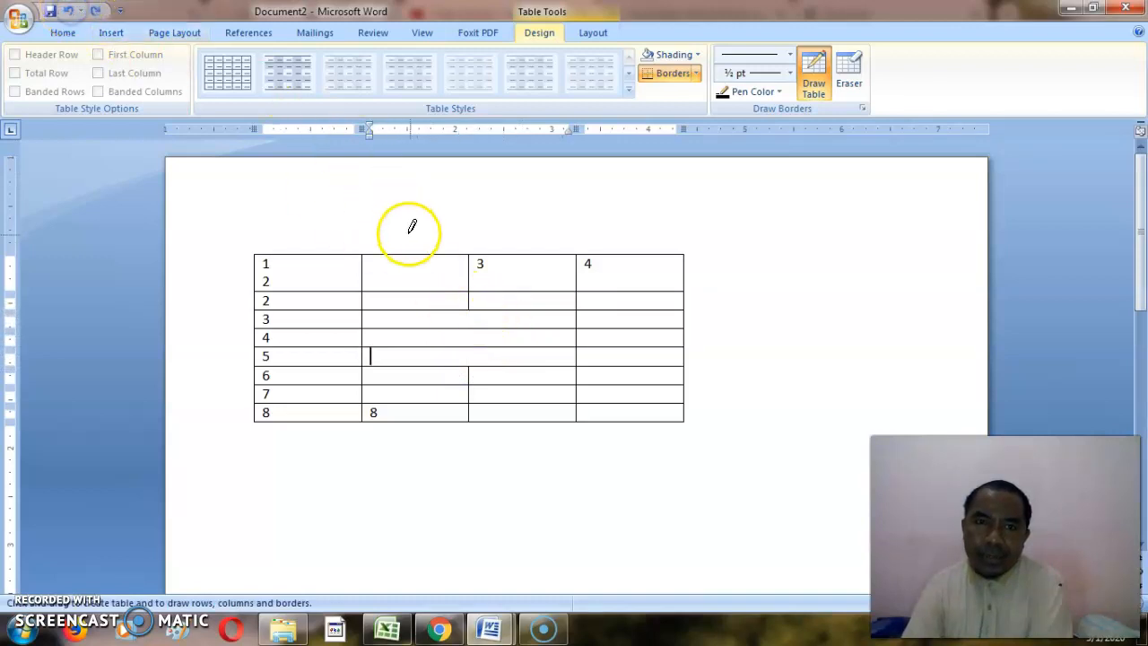
- Draw a vertical border between the second and third columns through the rows numbered 3, 4 and 5
drag(472, 281, 466, 337)
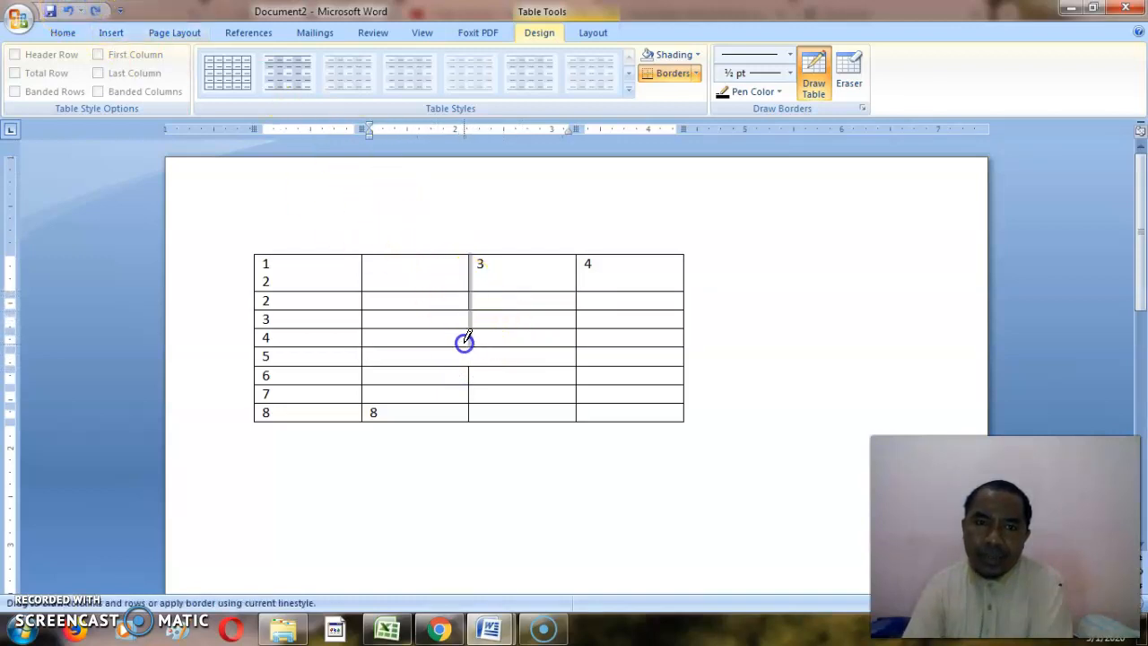
drag(473, 377, 472, 379)
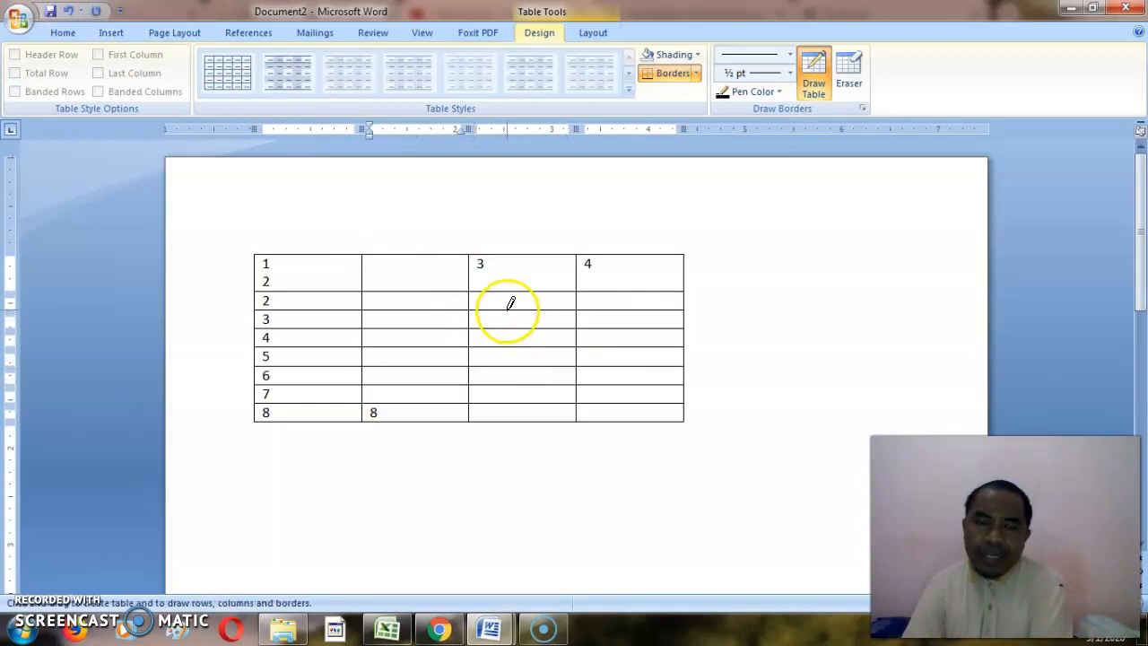